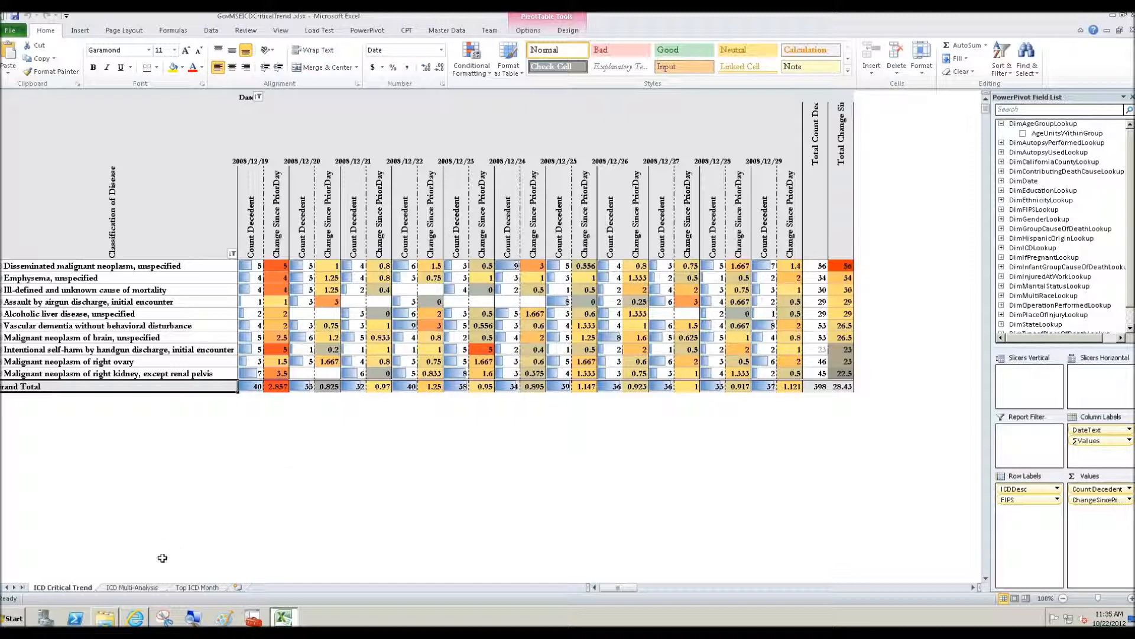
Review the ICD Multi-Analysis and Top ICD Month sheets, and return to the ICD Critical Trend sheet
click(133, 587)
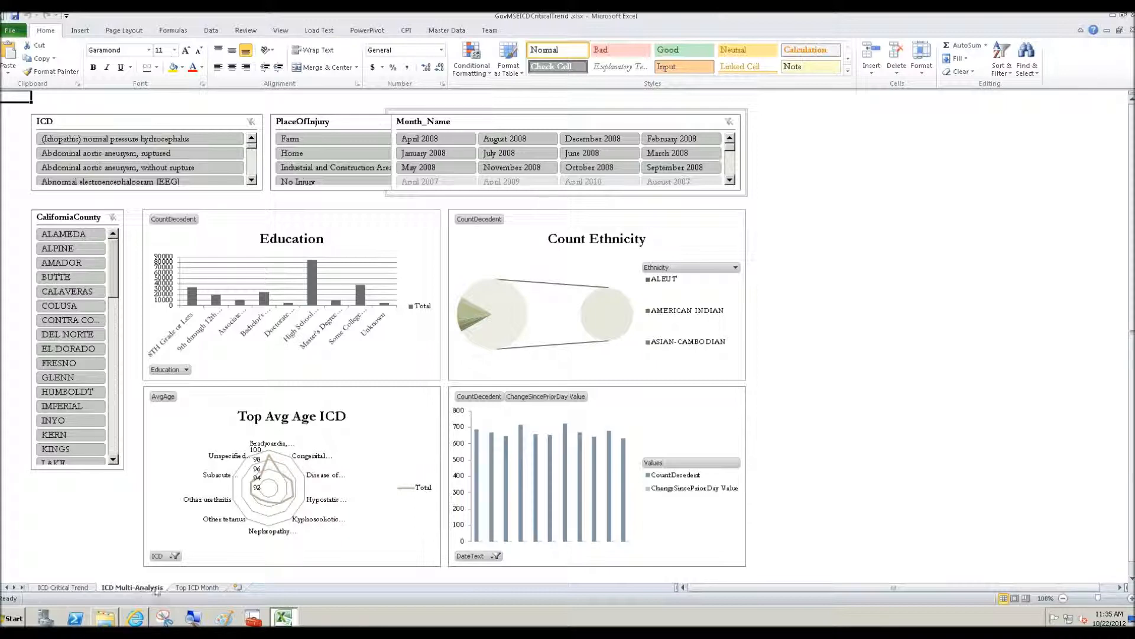
click(191, 586)
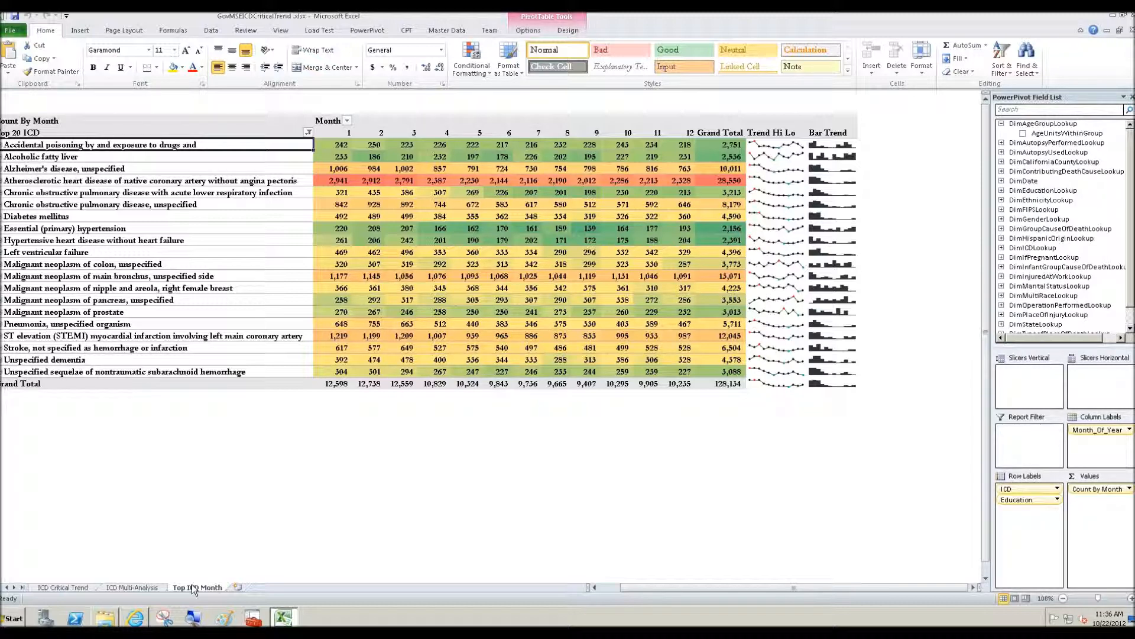
click(75, 589)
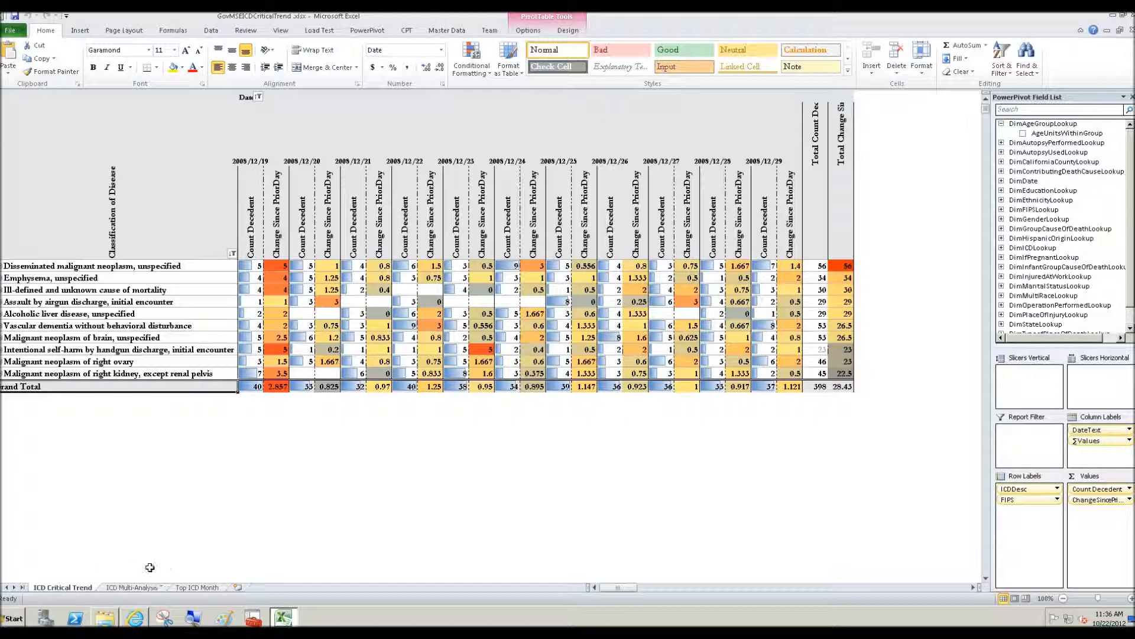
Switch to Internet Explorer and open the PowerPivot Gallery of the CADPH PowerPivot site
click(142, 622)
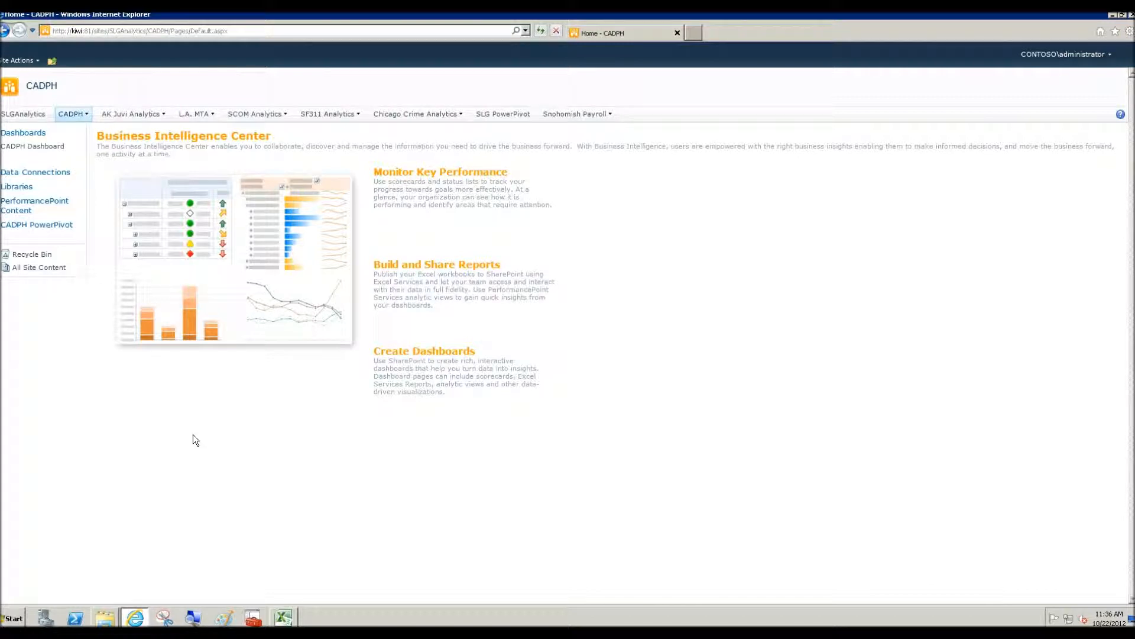
click(33, 226)
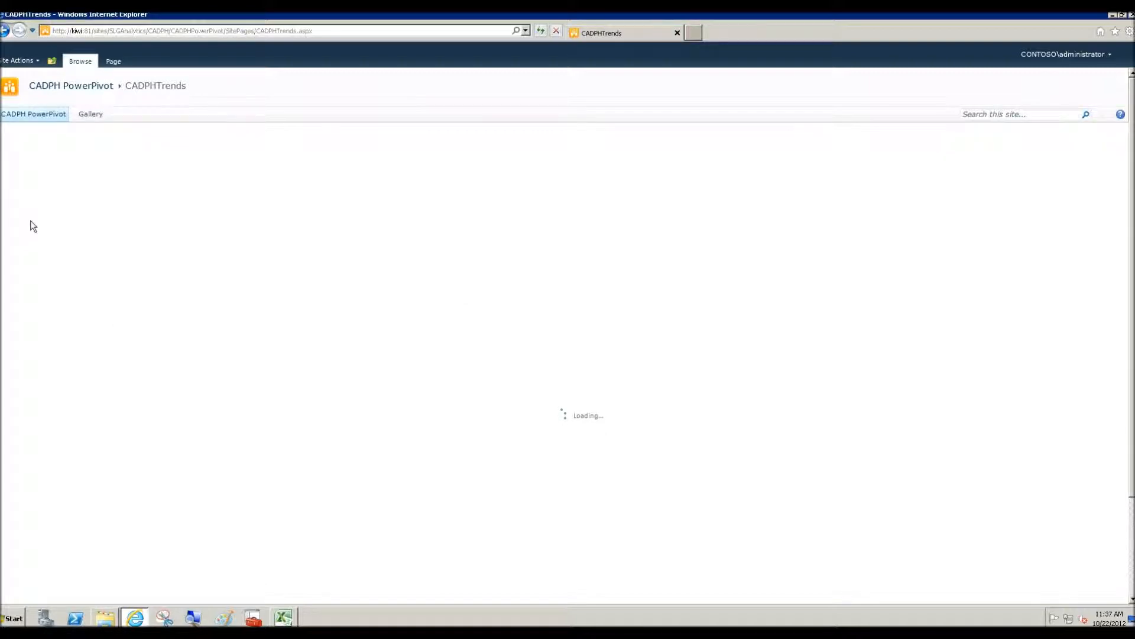
click(89, 115)
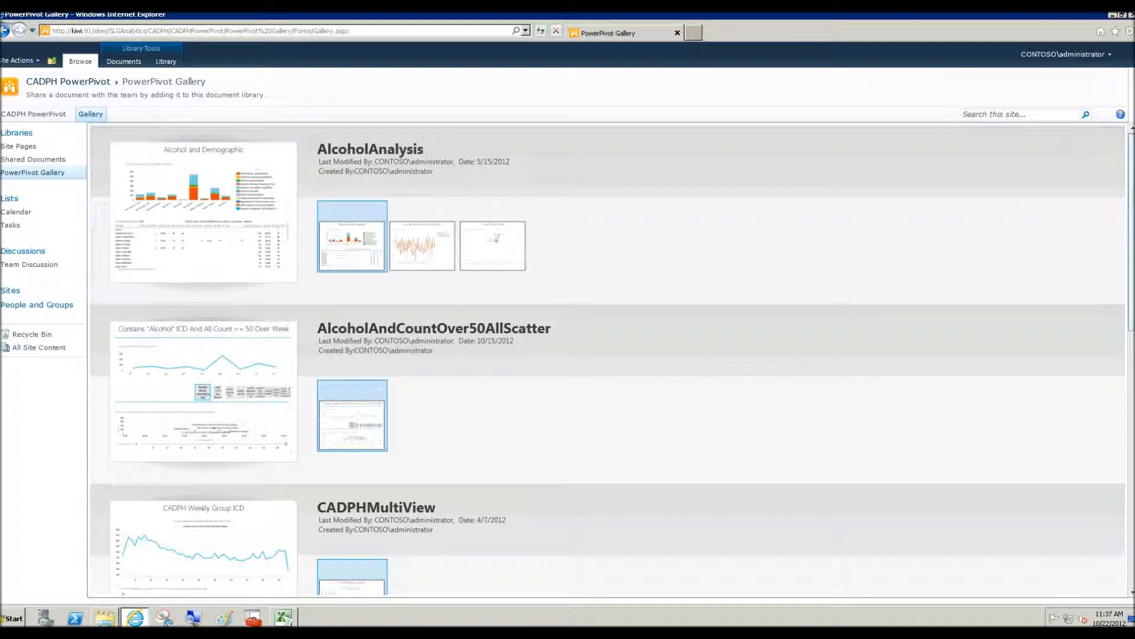
Look through the published workbooks and reports in the PowerPivot Gallery from first to last
scroll(1132, 181, down, 5)
scroll(1131, 322, down, 4)
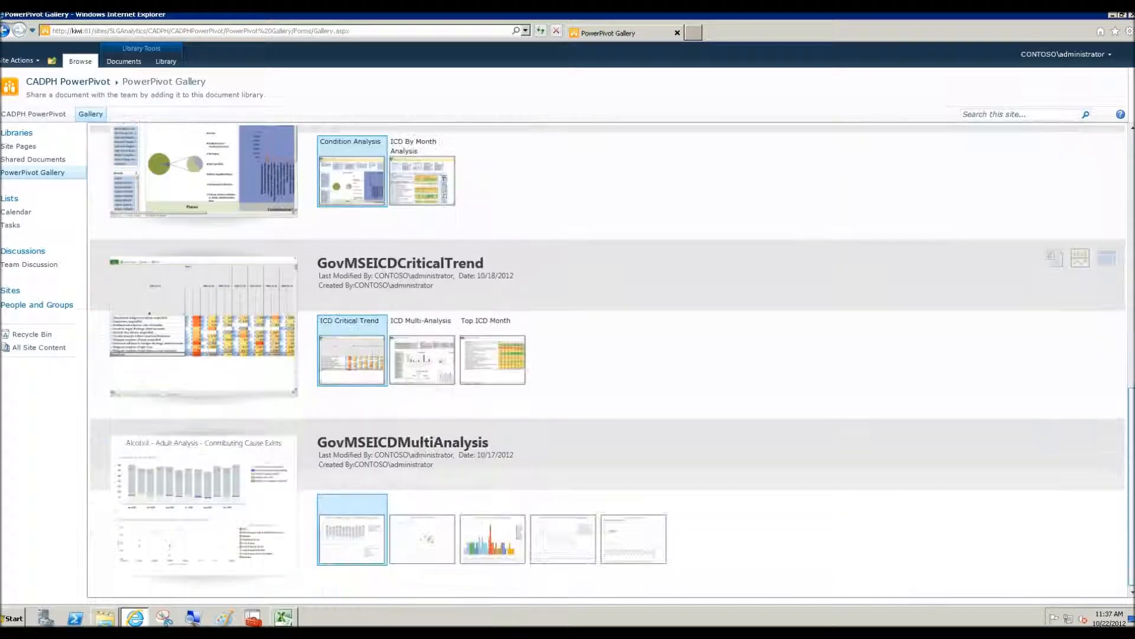
scroll(1130, 322, up, 1)
scroll(1131, 322, up, 8)
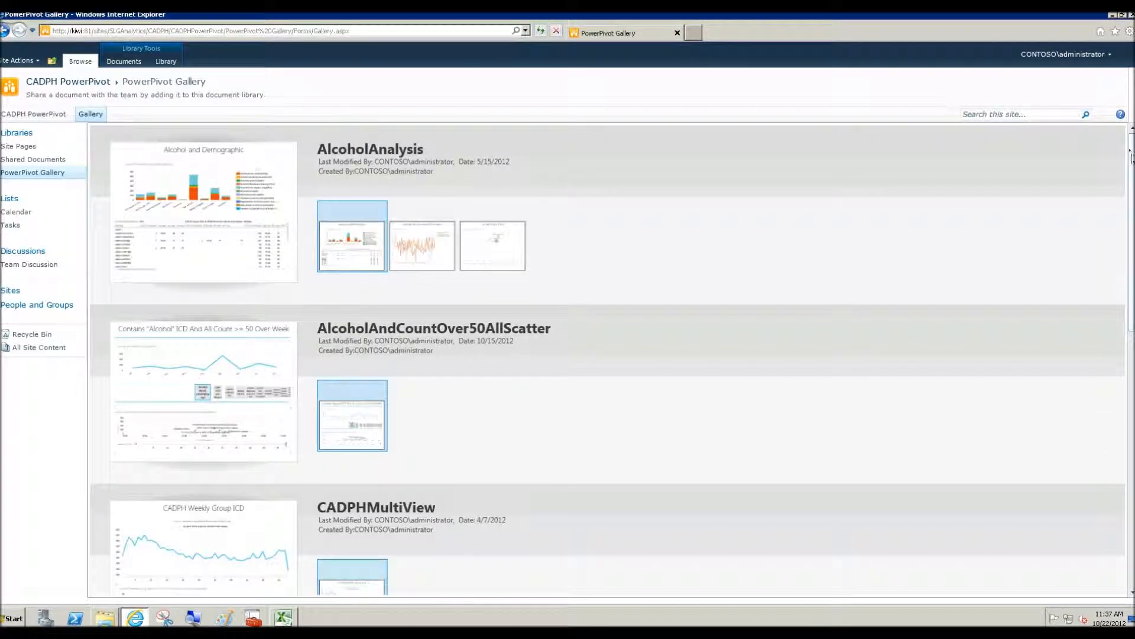
scroll(1131, 154, down, 4)
scroll(609, 361, down, 3)
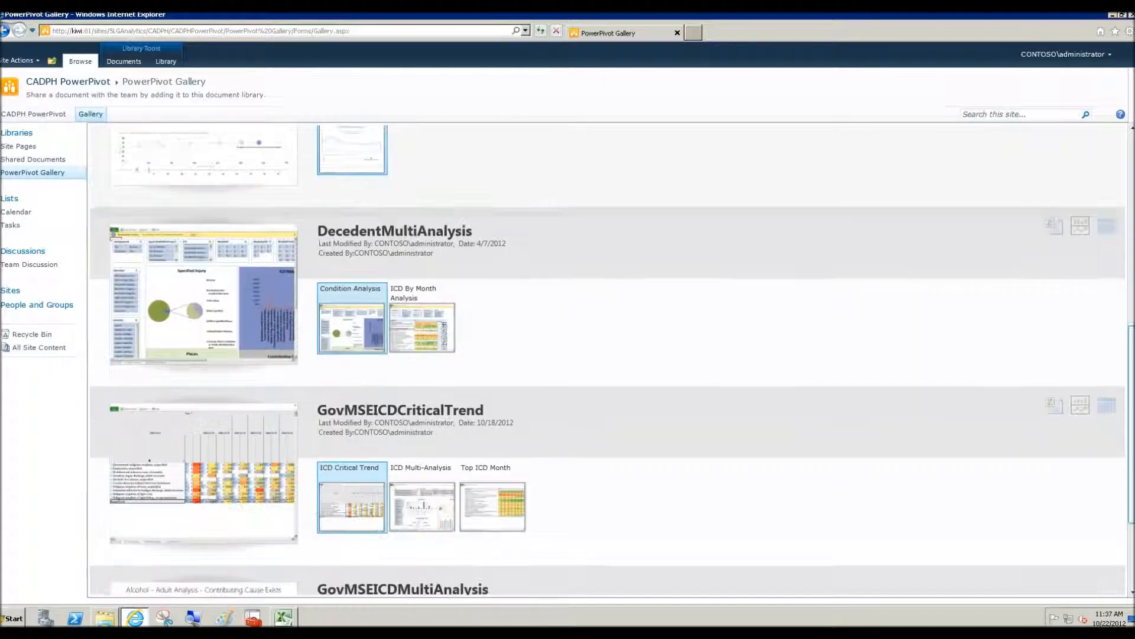
scroll(609, 361, down, 2)
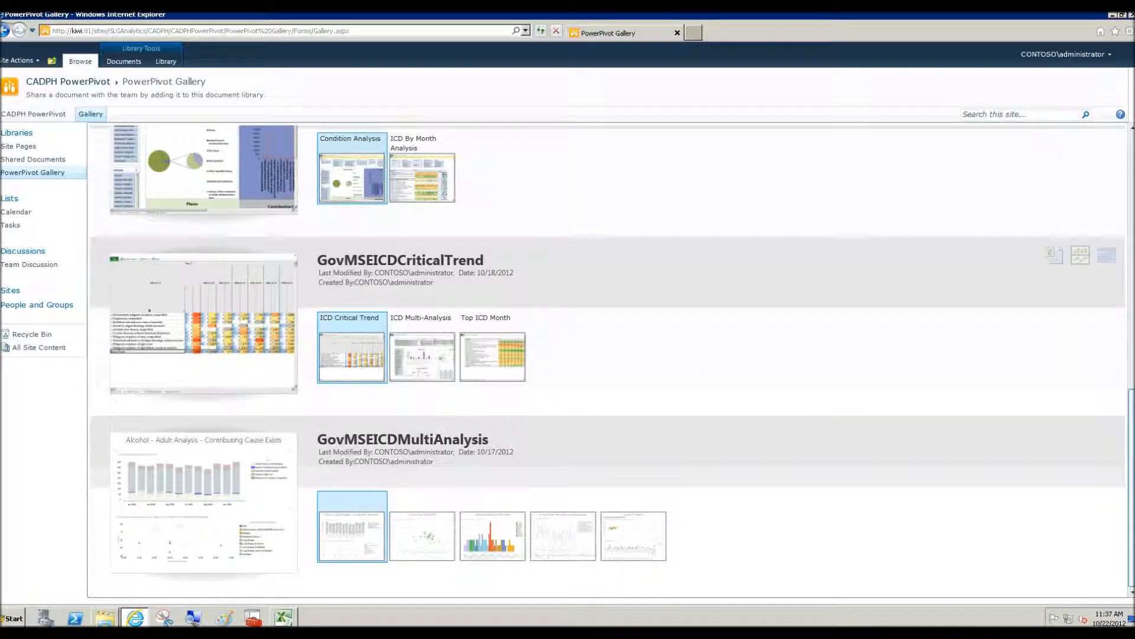
scroll(609, 358, up, 3)
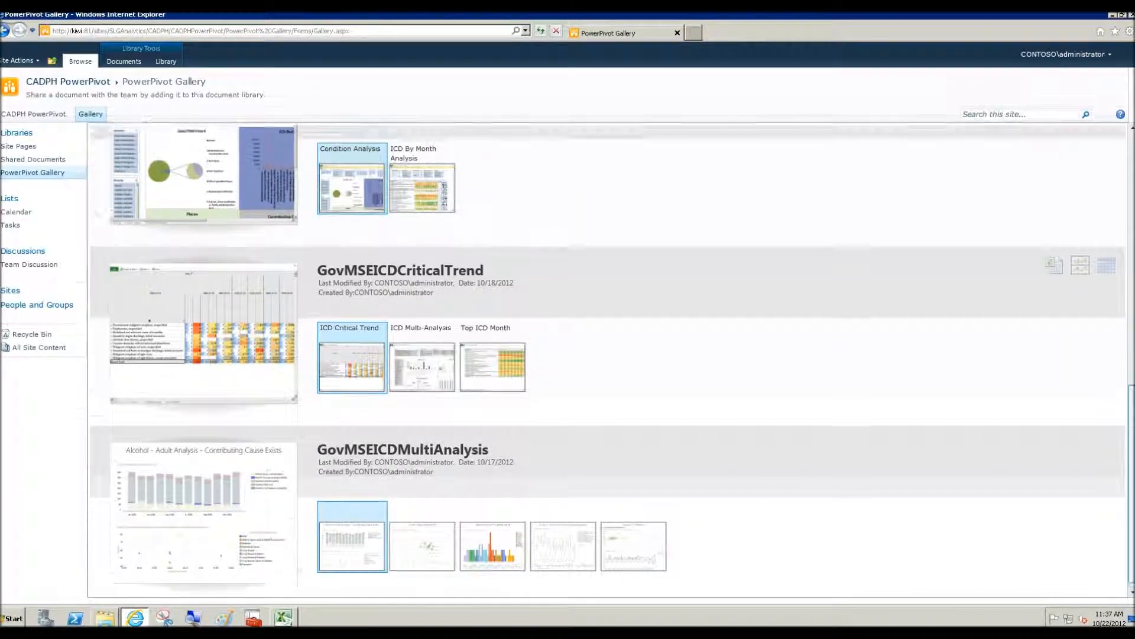
scroll(609, 358, up, 7)
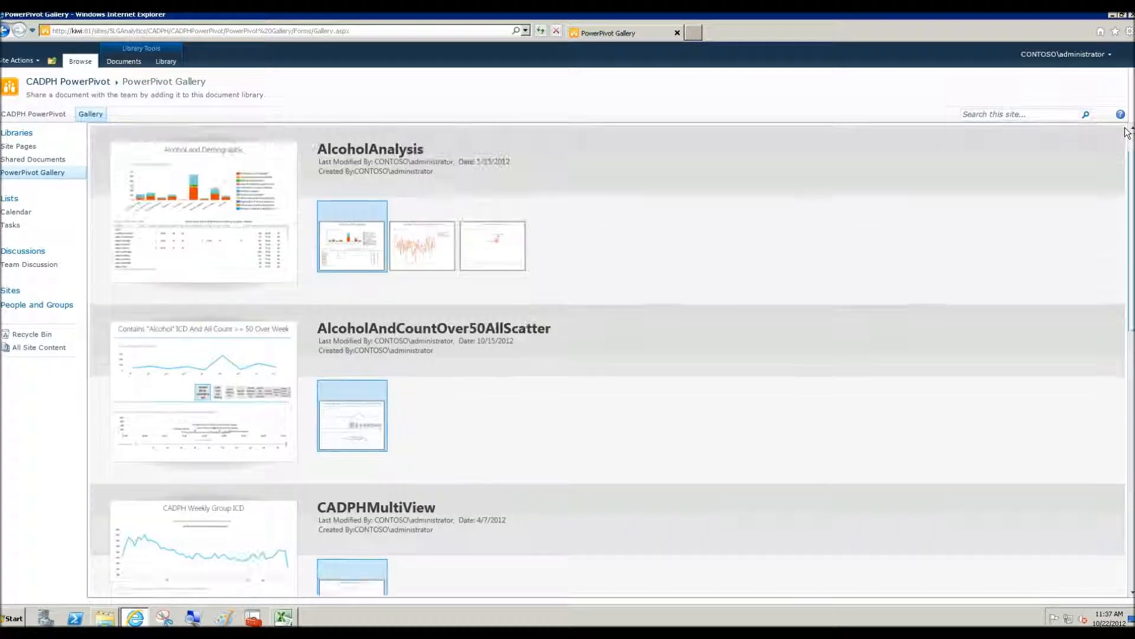
Show the PowerPivot Gallery library in its Carousel view
click(166, 62)
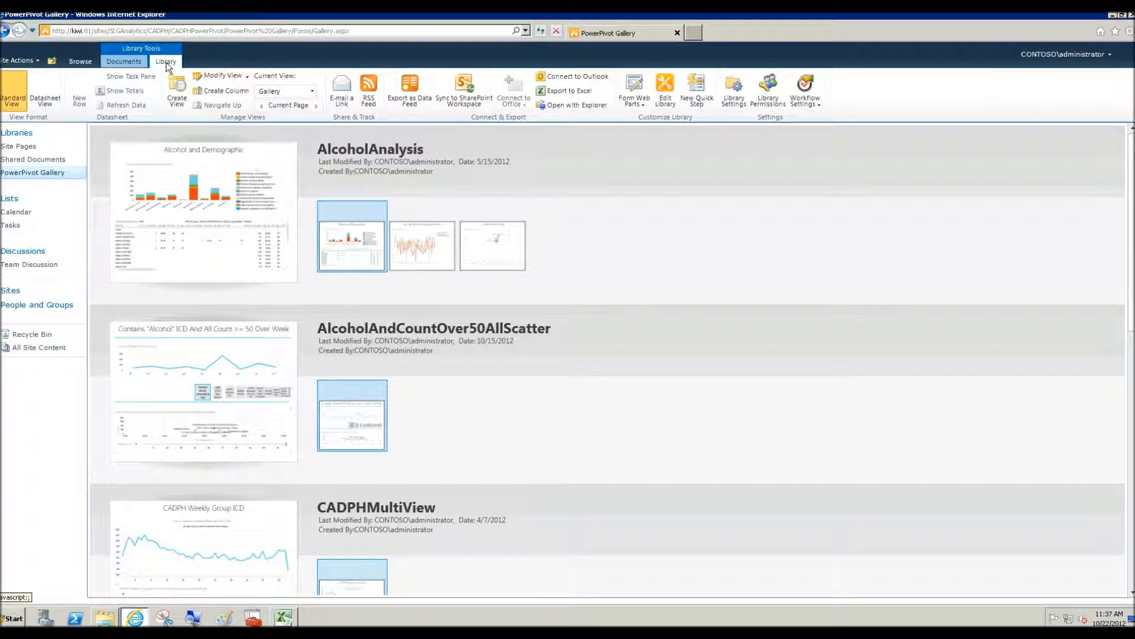
click(313, 93)
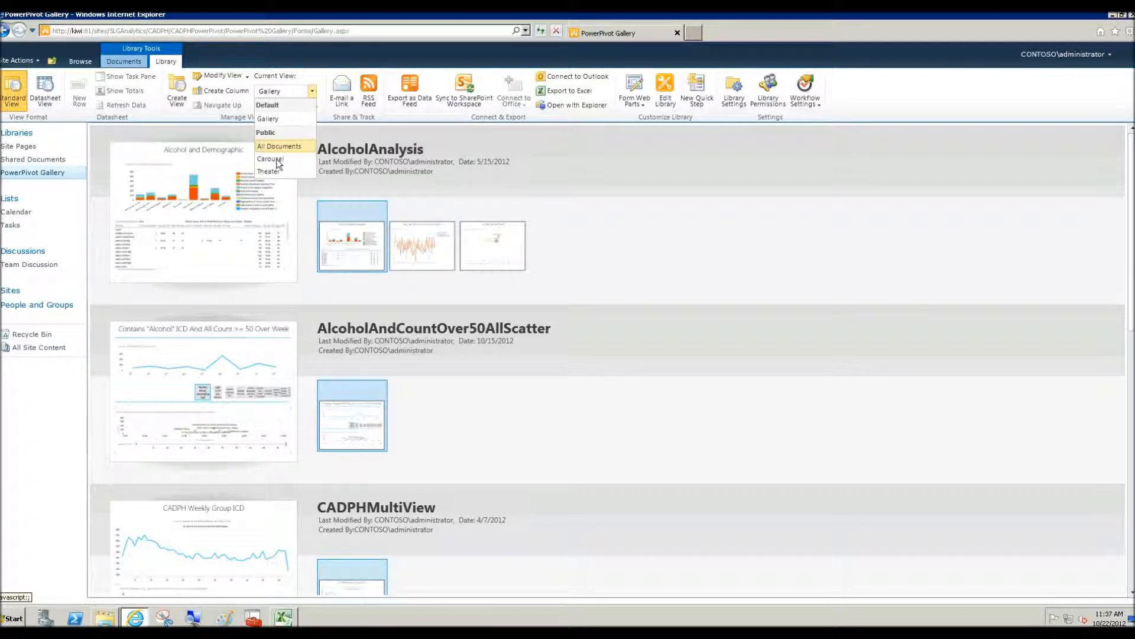
click(278, 159)
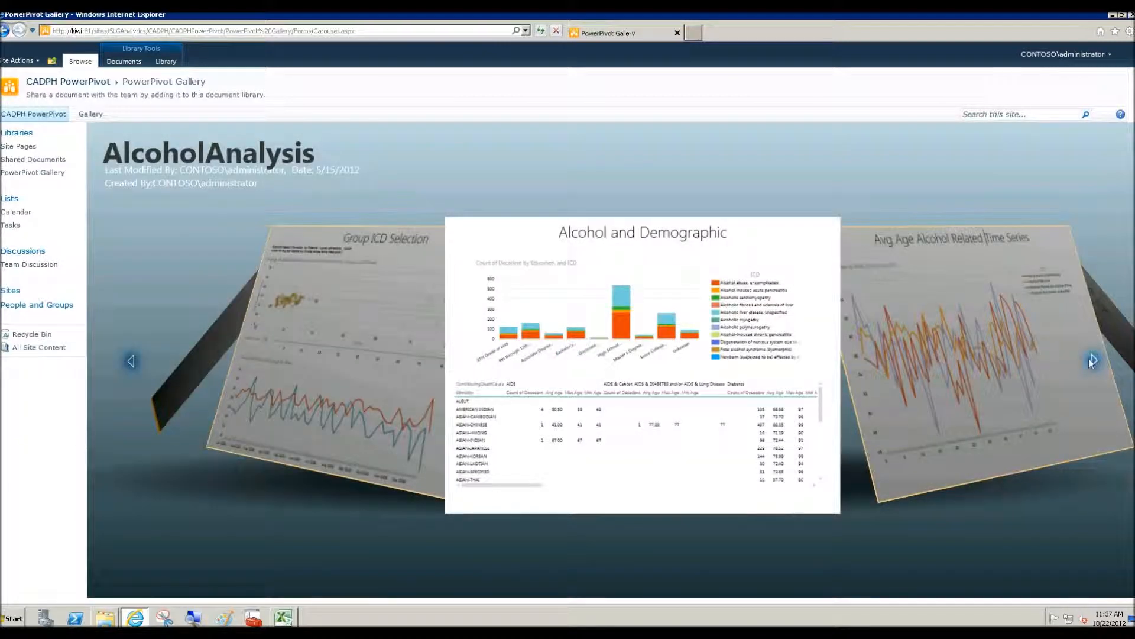
Browse the carousel to the ICD Critical Trend sheet of GovMSEICDCriticalTrend and open that workbook in the browser
click(1093, 359)
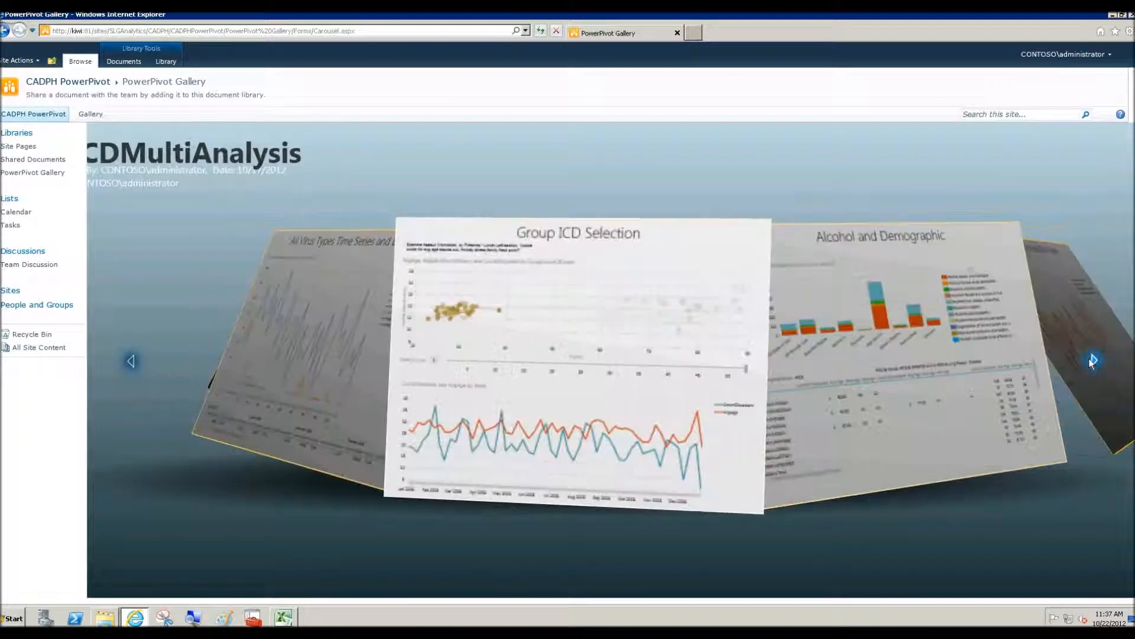
click(1092, 360)
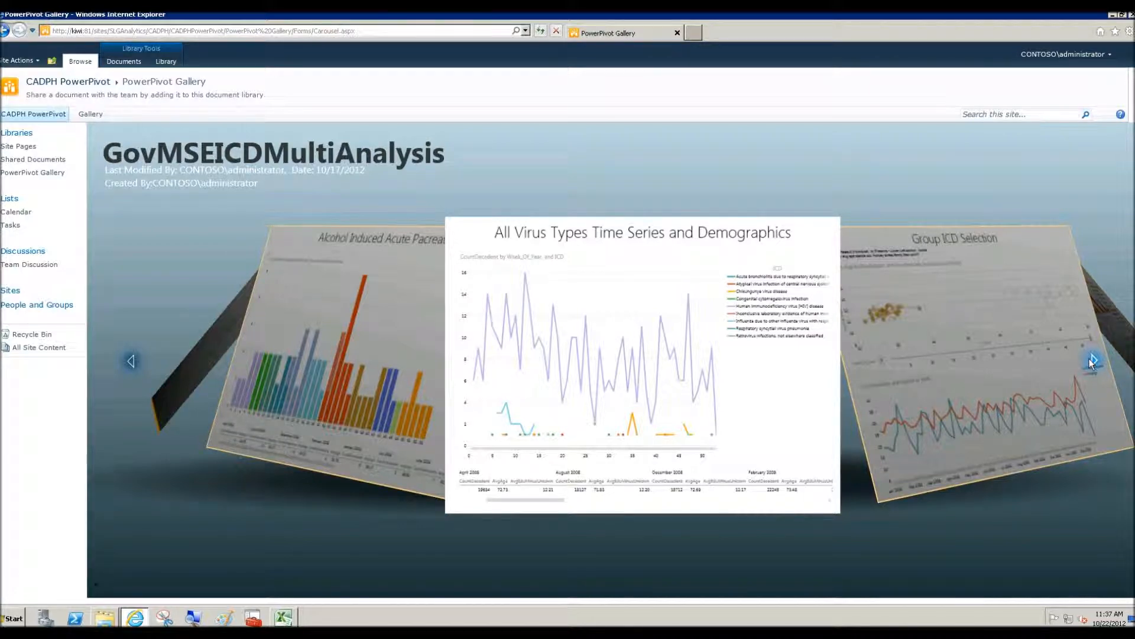
click(1092, 360)
click(1092, 360)
click(1093, 359)
click(1092, 360)
click(1093, 359)
click(1093, 360)
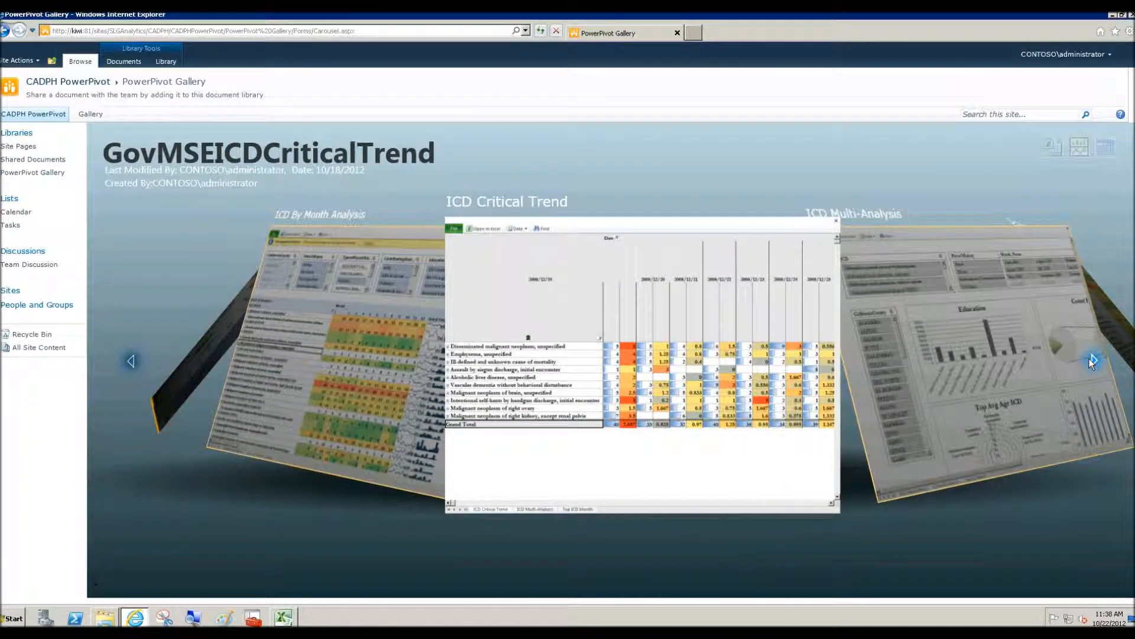
click(624, 341)
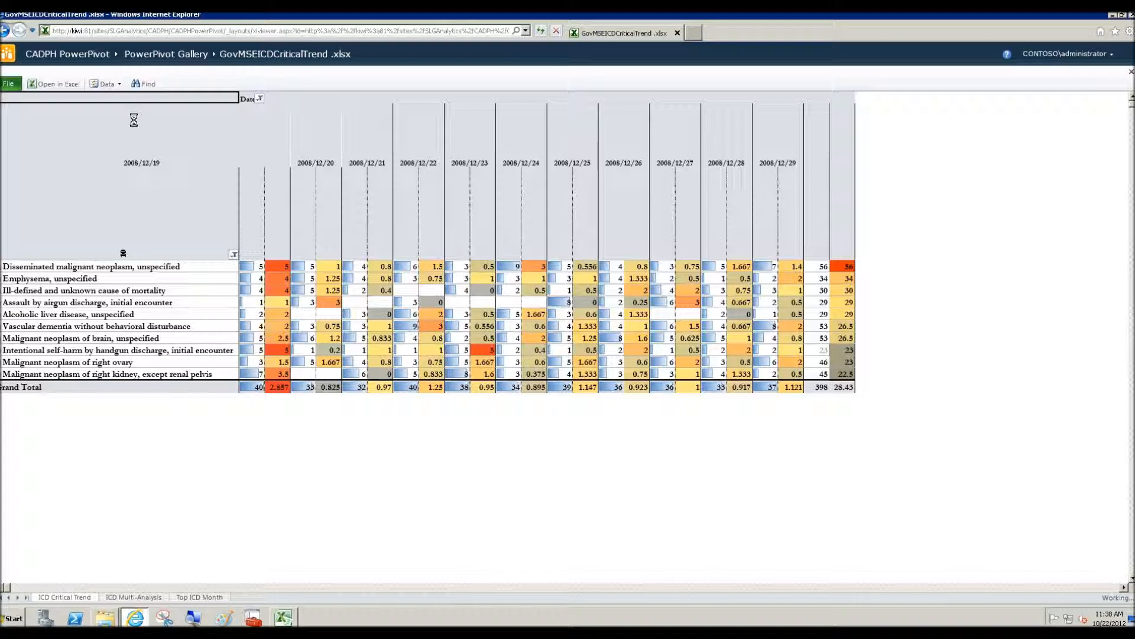
Return to the PowerPivot Gallery and locate the GovMSEICDCriticalTrend workbook's sheet thumbnails
click(160, 55)
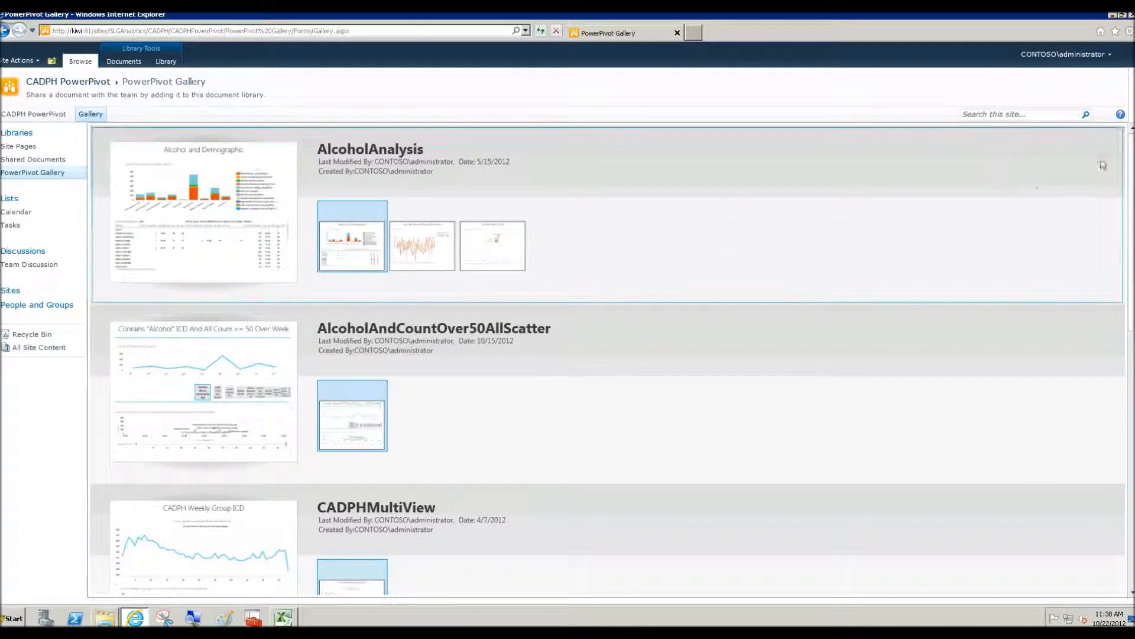
scroll(1103, 354, down, 3)
scroll(629, 453, down, 8)
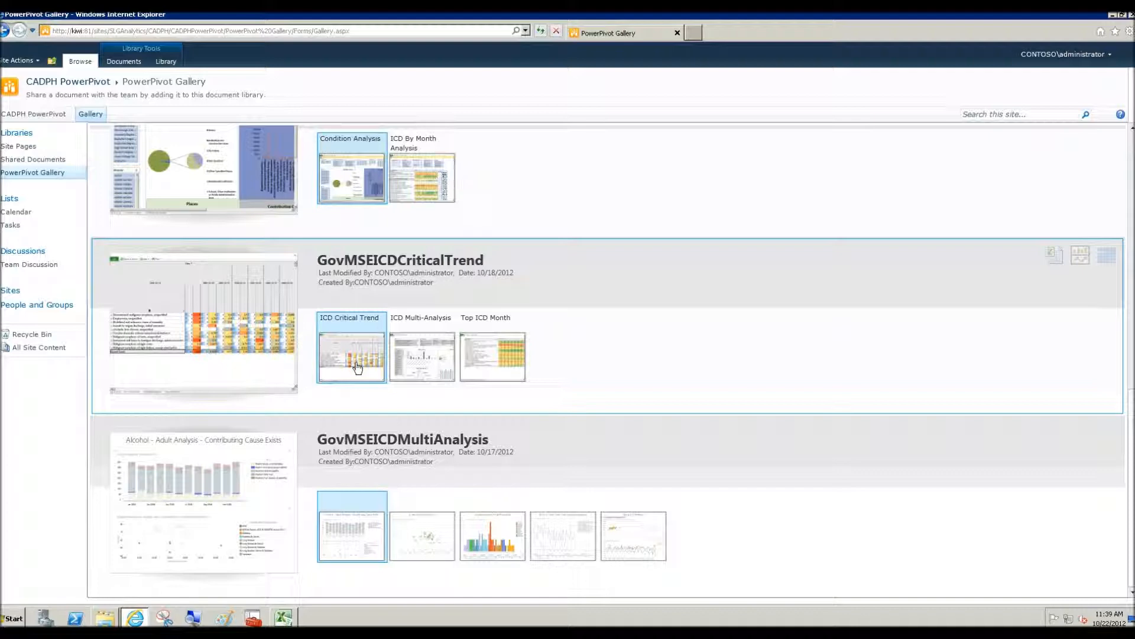
Open the CADPH Analytics favorite and create a new site page named ICD Critical Trend
click(1117, 33)
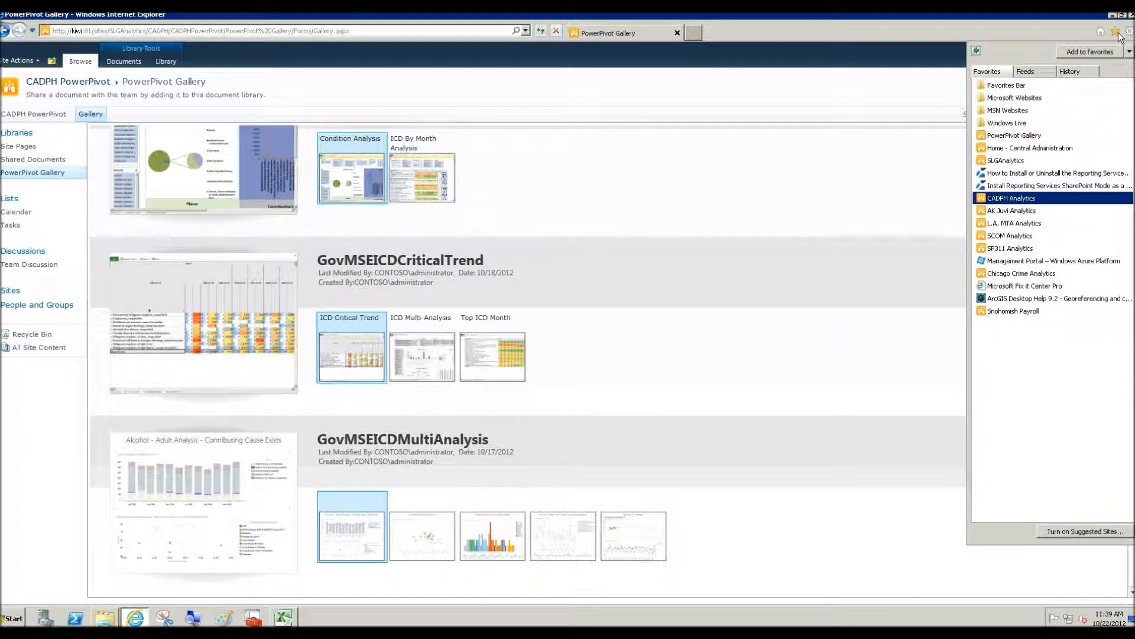
click(1002, 199)
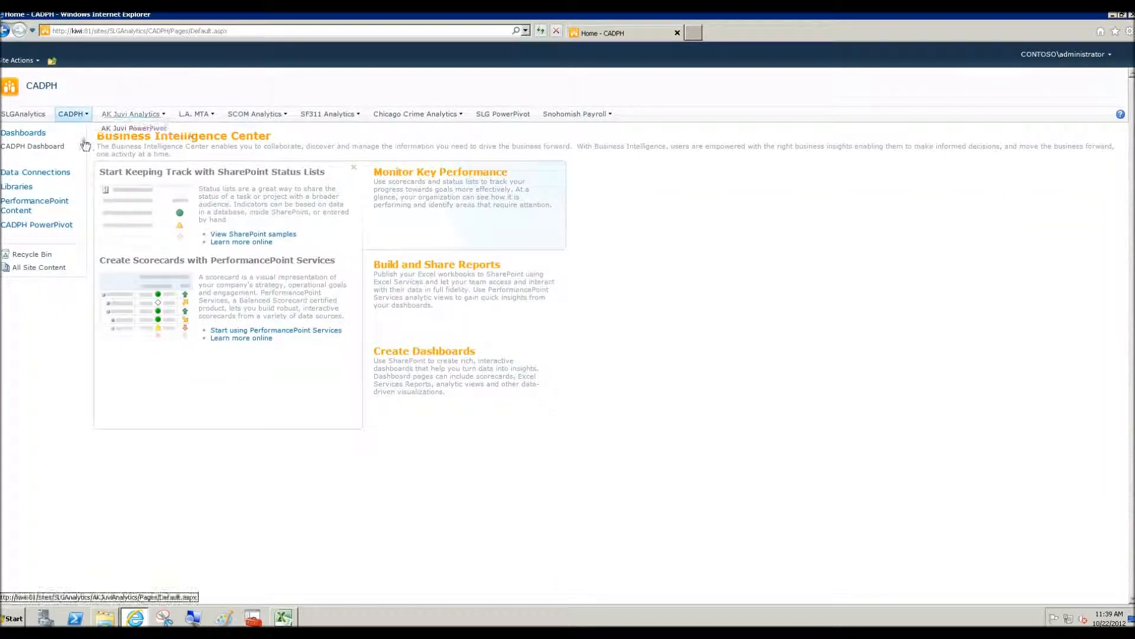
click(37, 60)
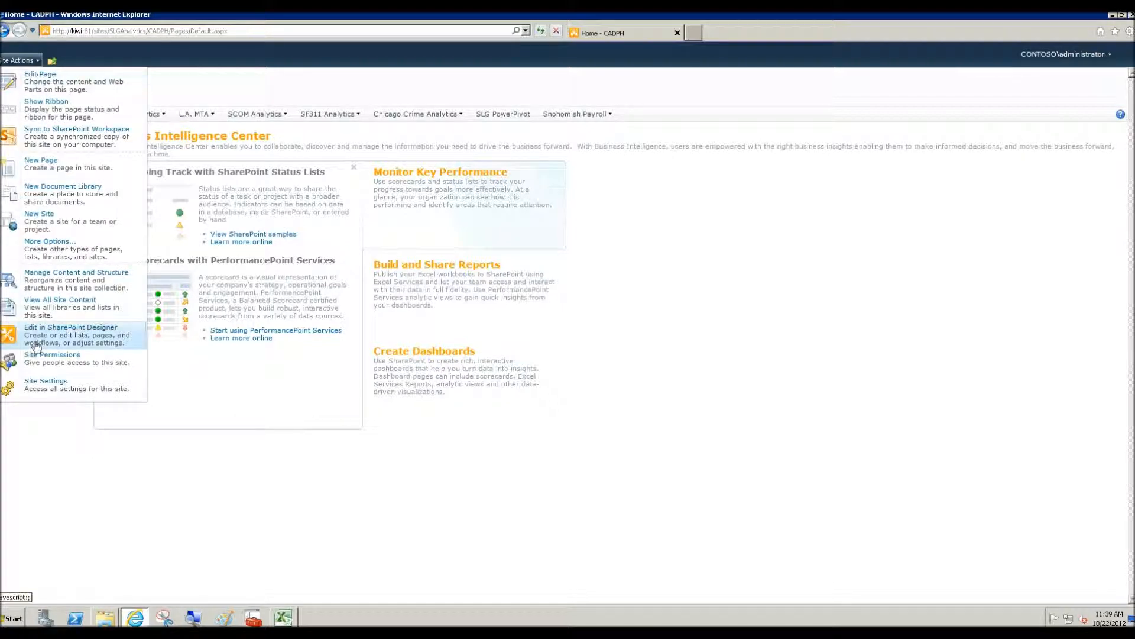
click(38, 165)
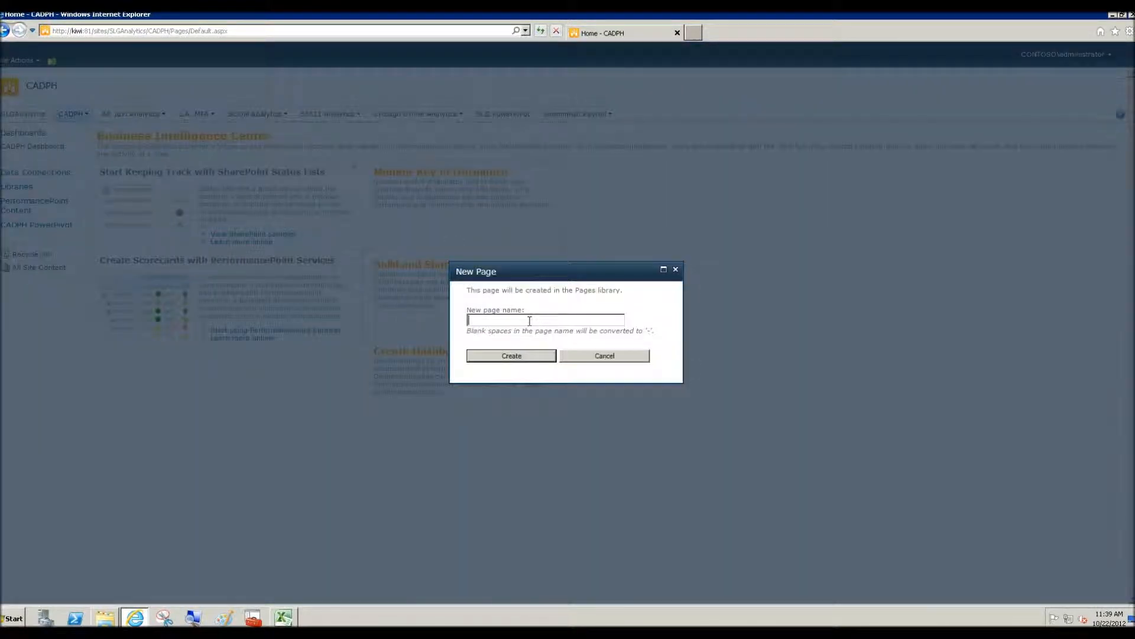
text(ICD Critical Trend)
click(520, 358)
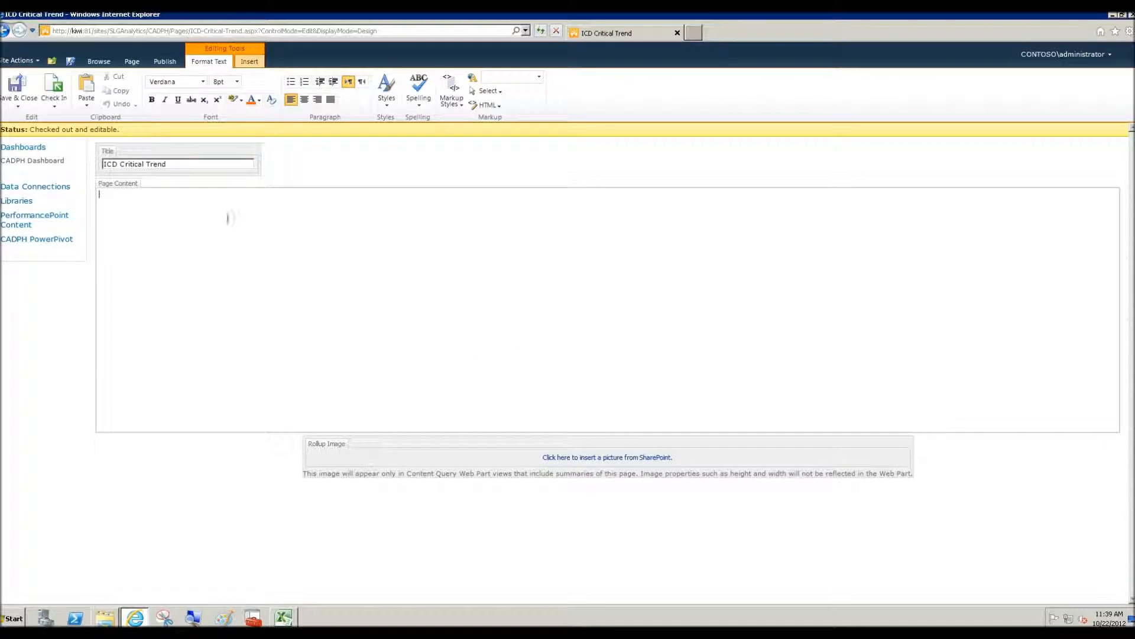
Add an Excel Web Access web part from the Business Data category to the page content
click(249, 62)
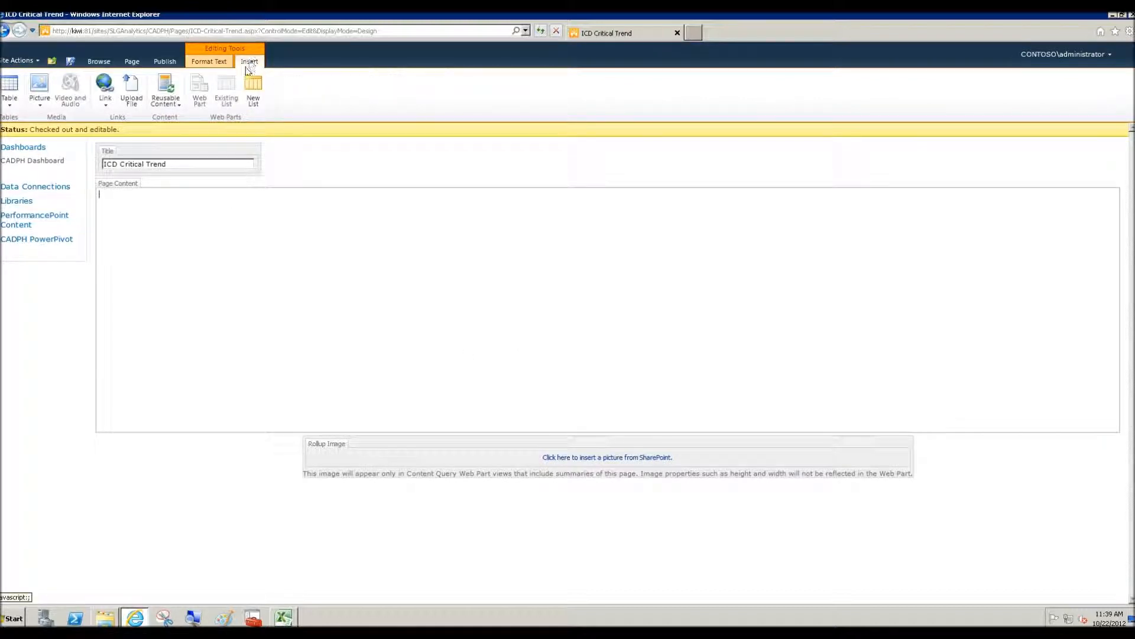
click(200, 89)
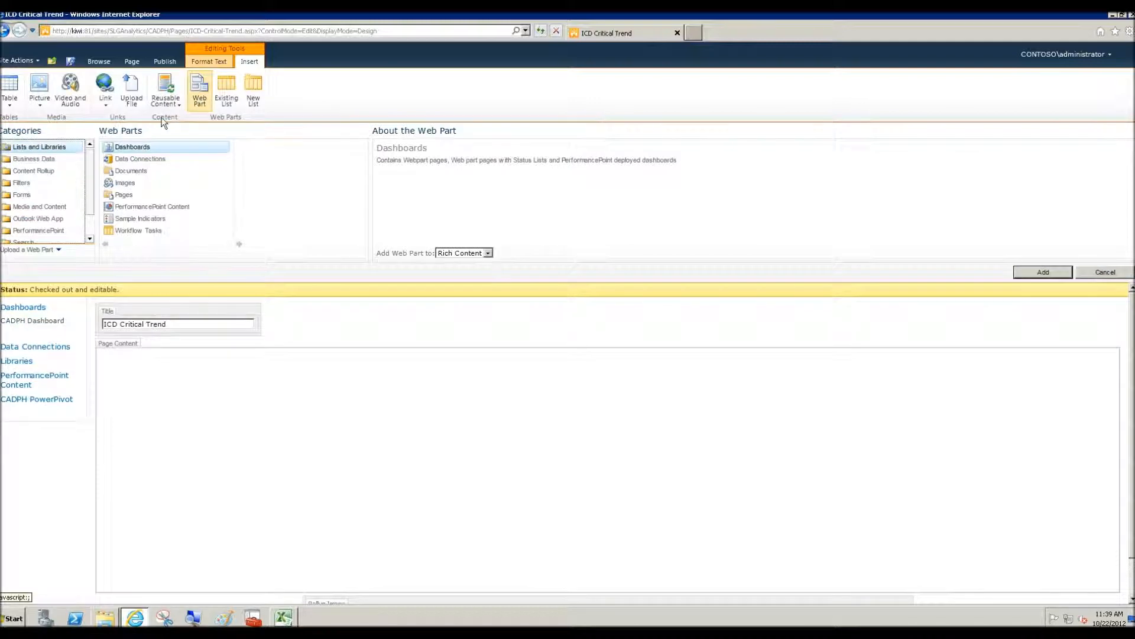
click(36, 159)
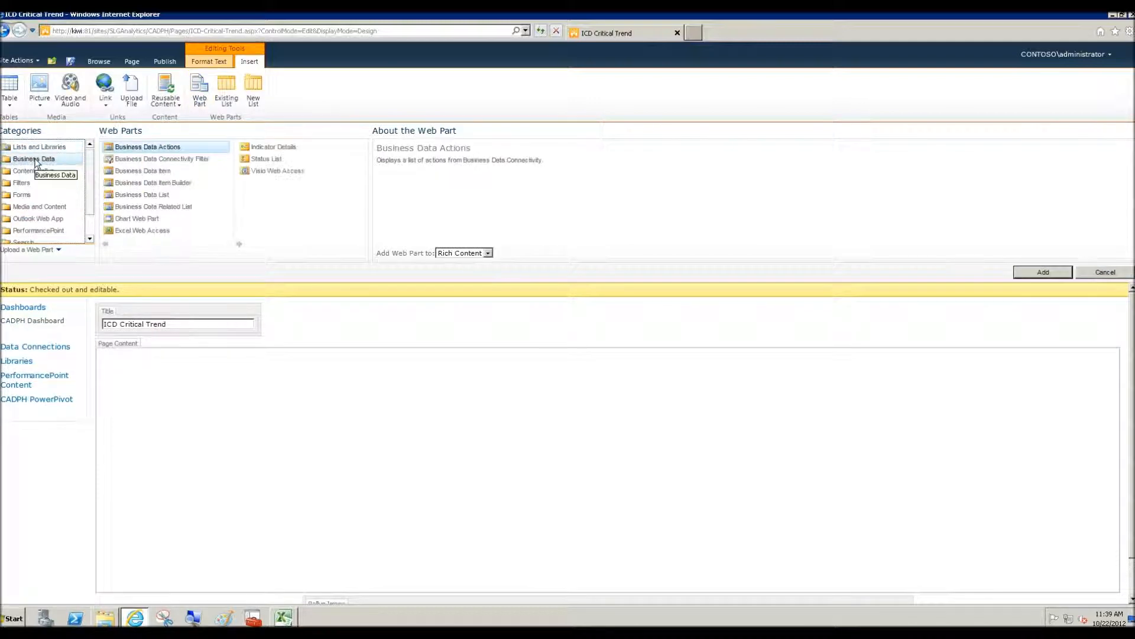
click(145, 230)
click(1039, 272)
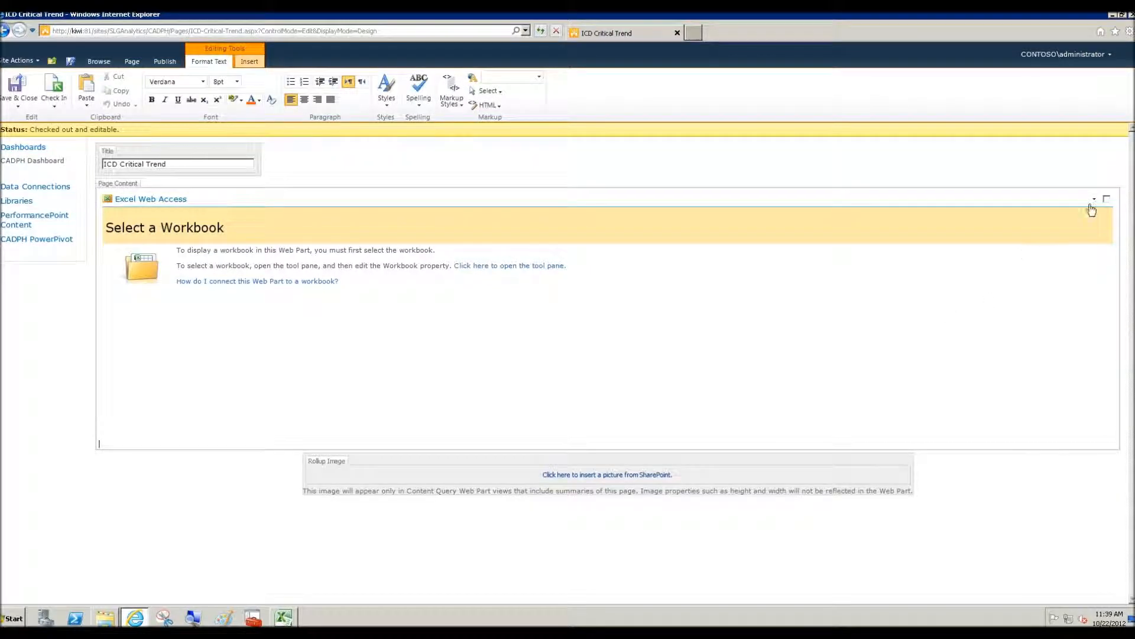
Edit the Excel Web Access web part and choose GovMSEICDCriticalTrend from the CADPH PowerPivot site's PowerPivot Gallery as its workbook
click(1094, 201)
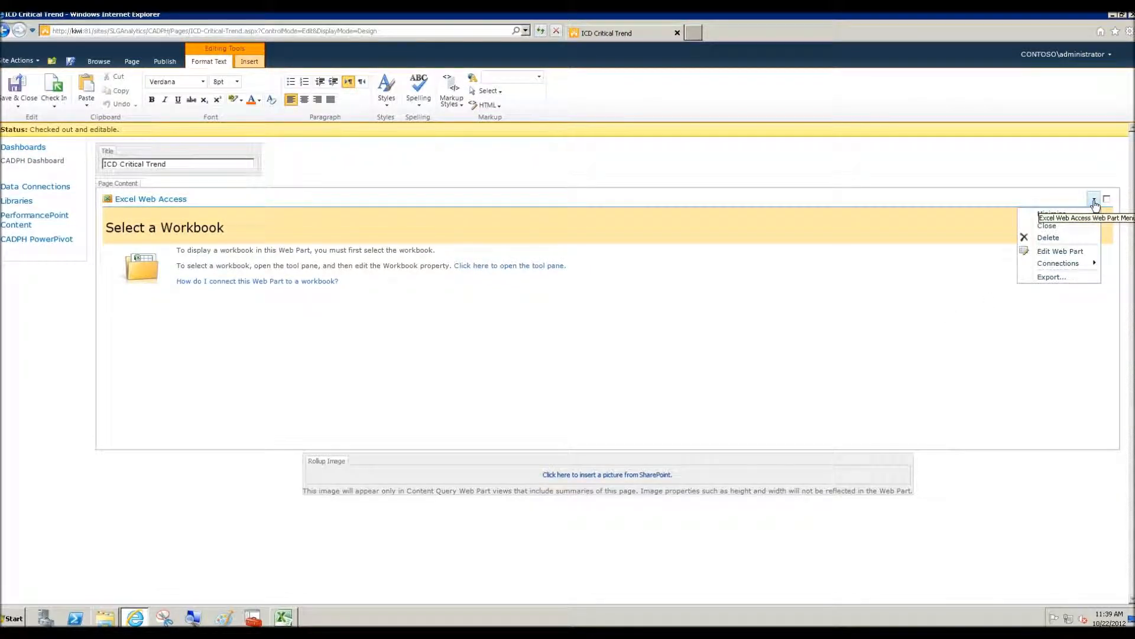
click(1061, 251)
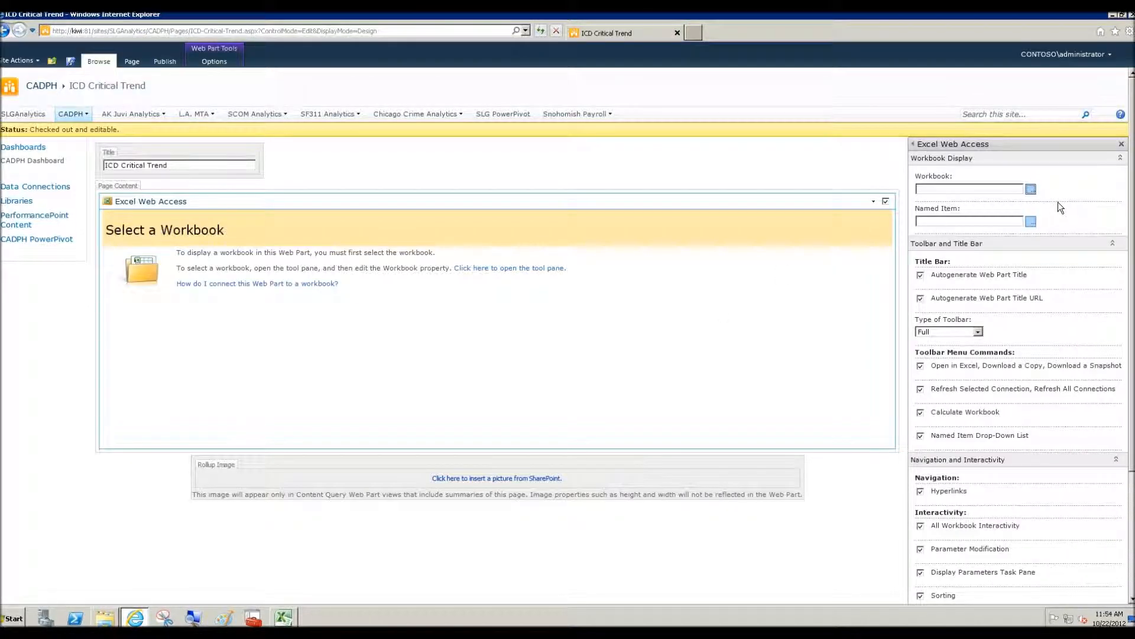
click(1031, 190)
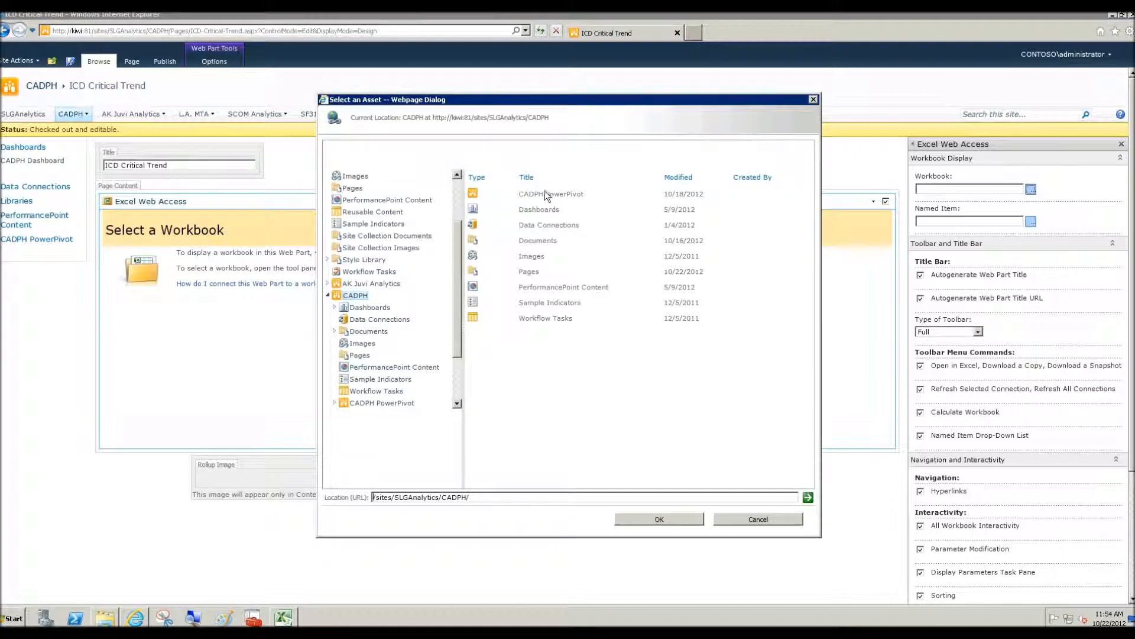
double_click(547, 191)
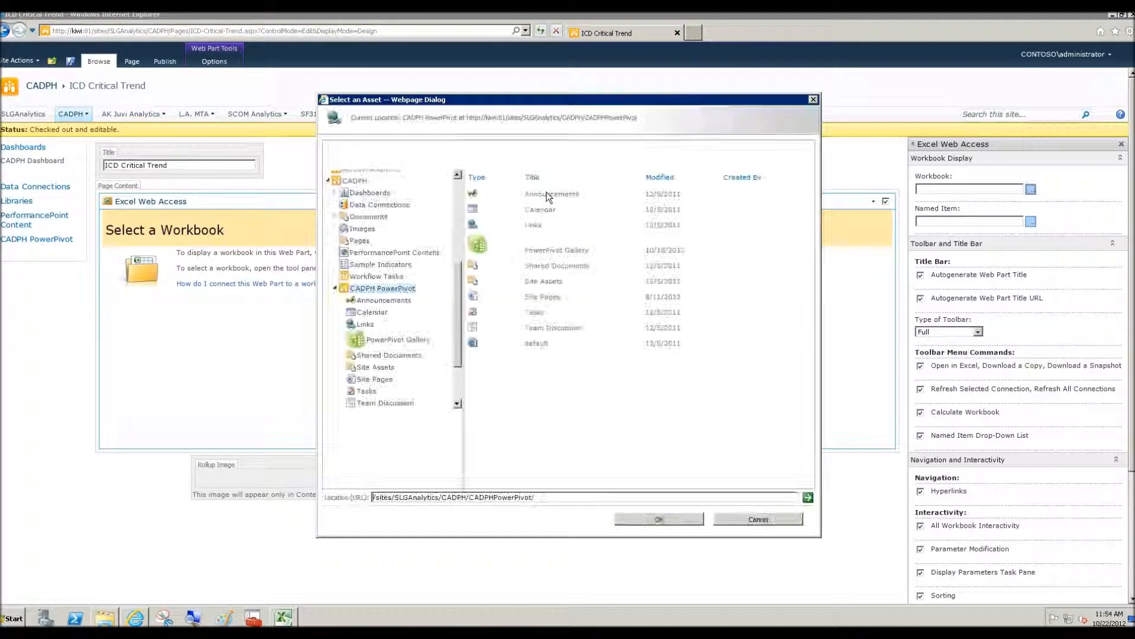
double_click(554, 249)
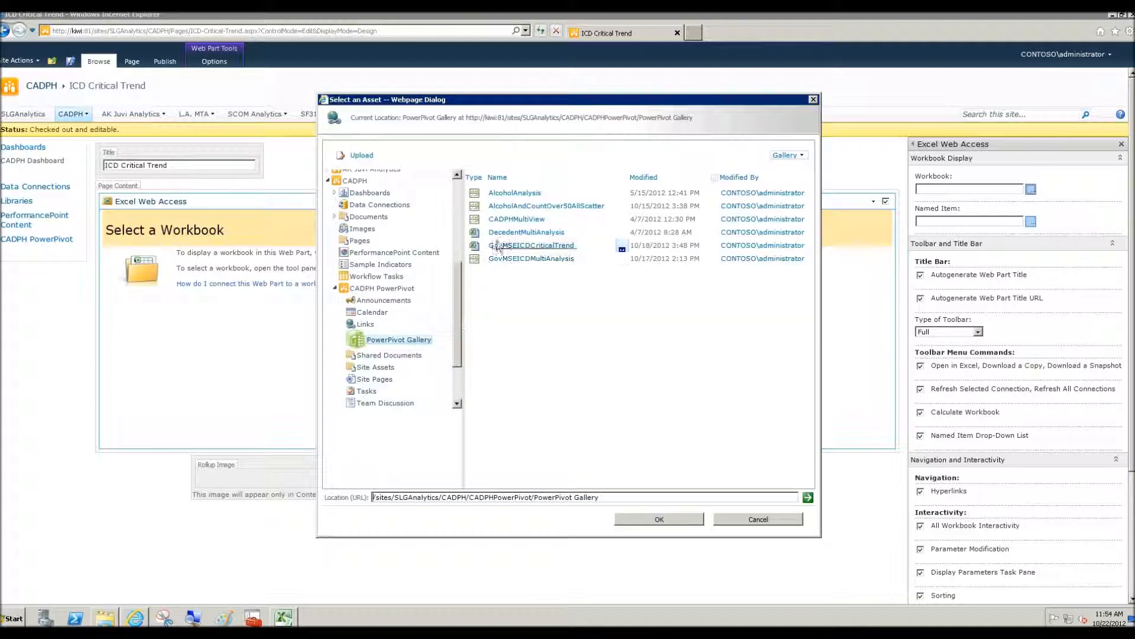
click(523, 245)
click(682, 522)
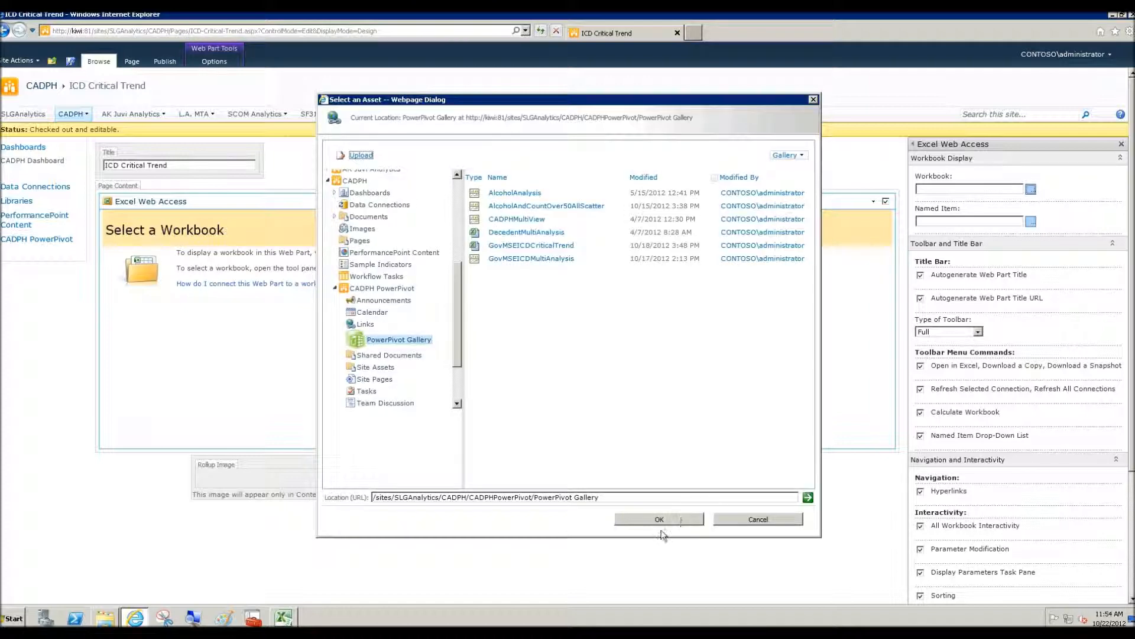
Turn off the autogenerated web part title and title URL, and set the toolbar type to None
click(920, 274)
click(920, 299)
click(978, 332)
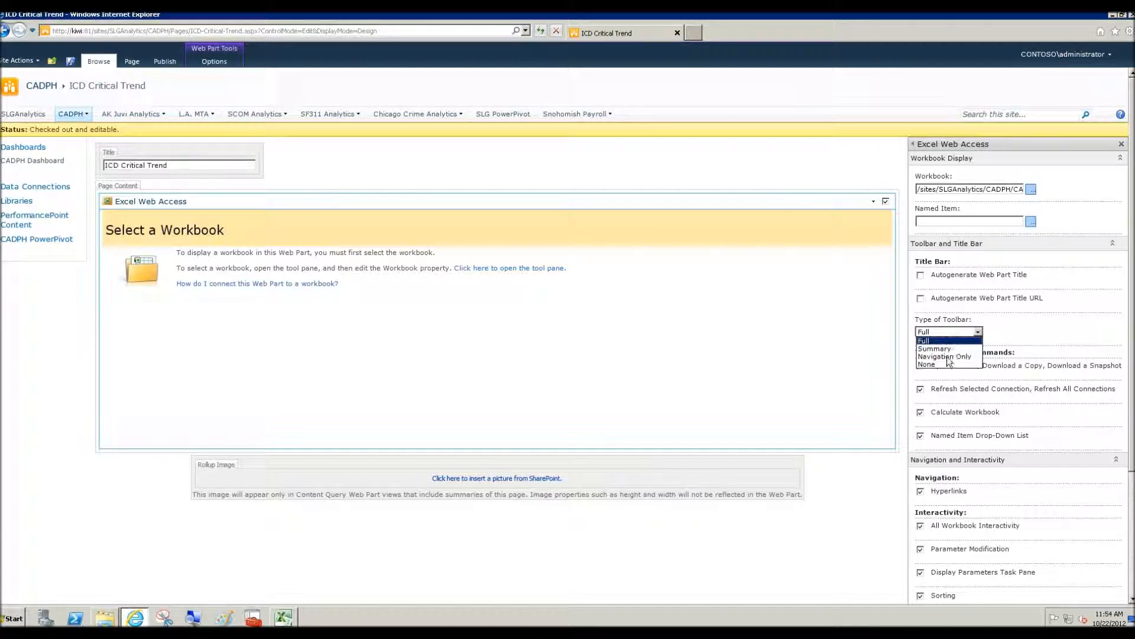
click(939, 363)
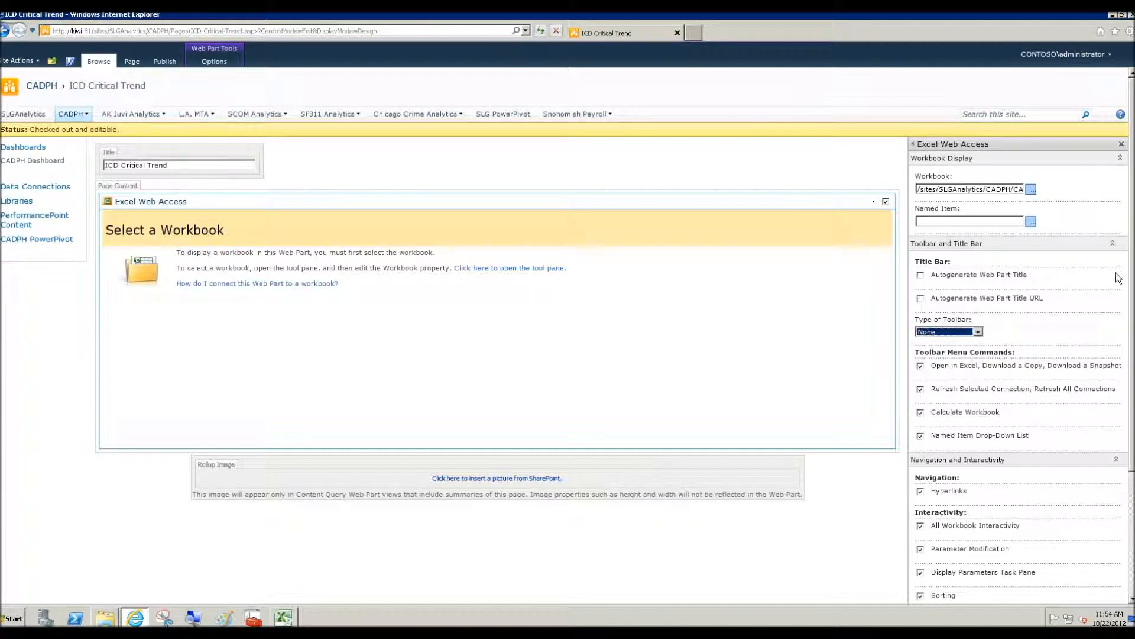
Change the web part's title in its appearance settings to ICD Critical Trends
scroll(568, 337, down, 3)
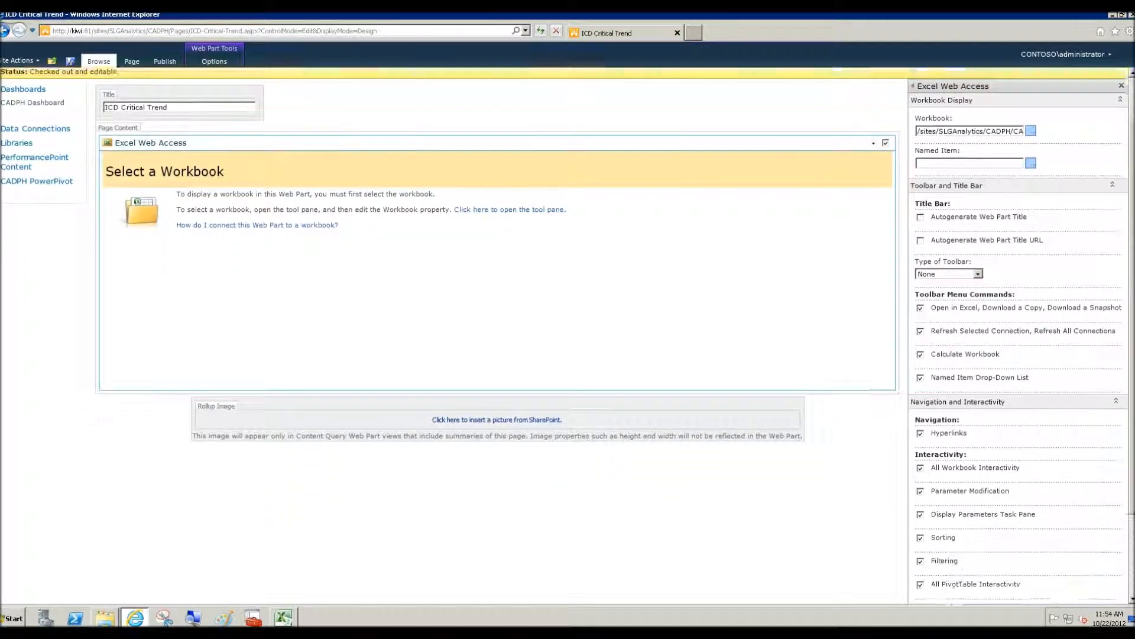
scroll(568, 337, down, 2)
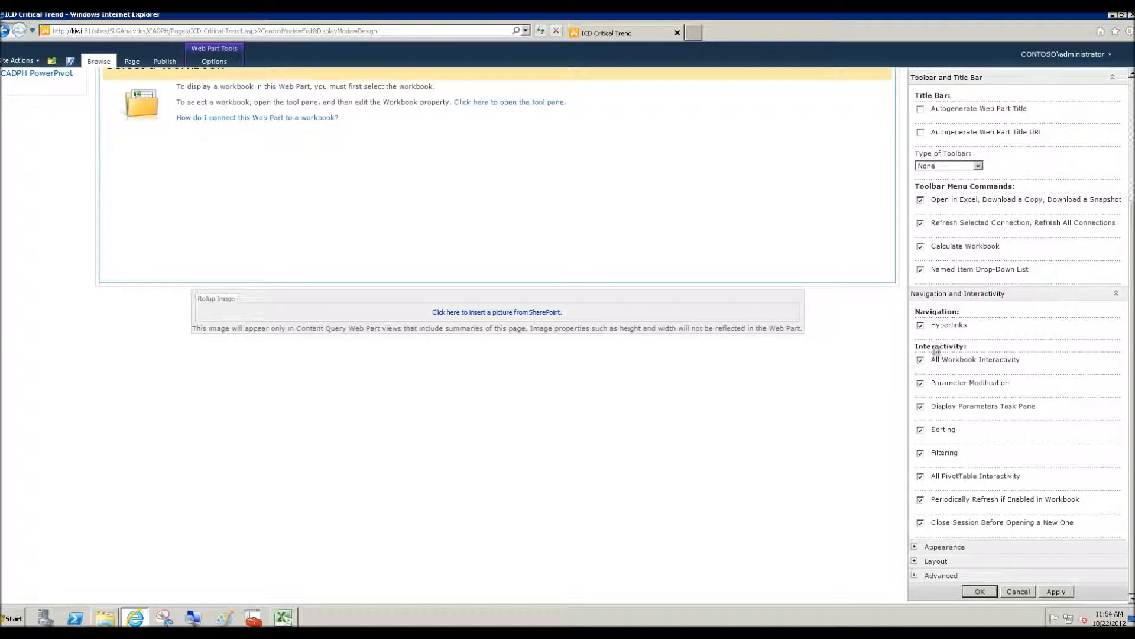
click(914, 547)
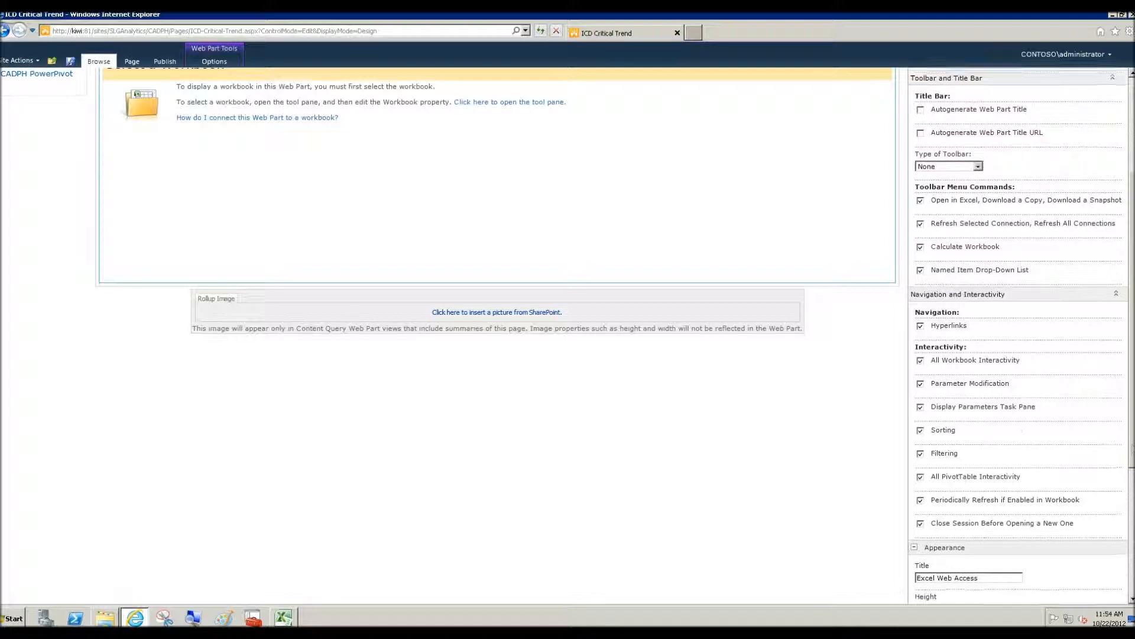
scroll(984, 472, down, 3)
drag(980, 420, 913, 418)
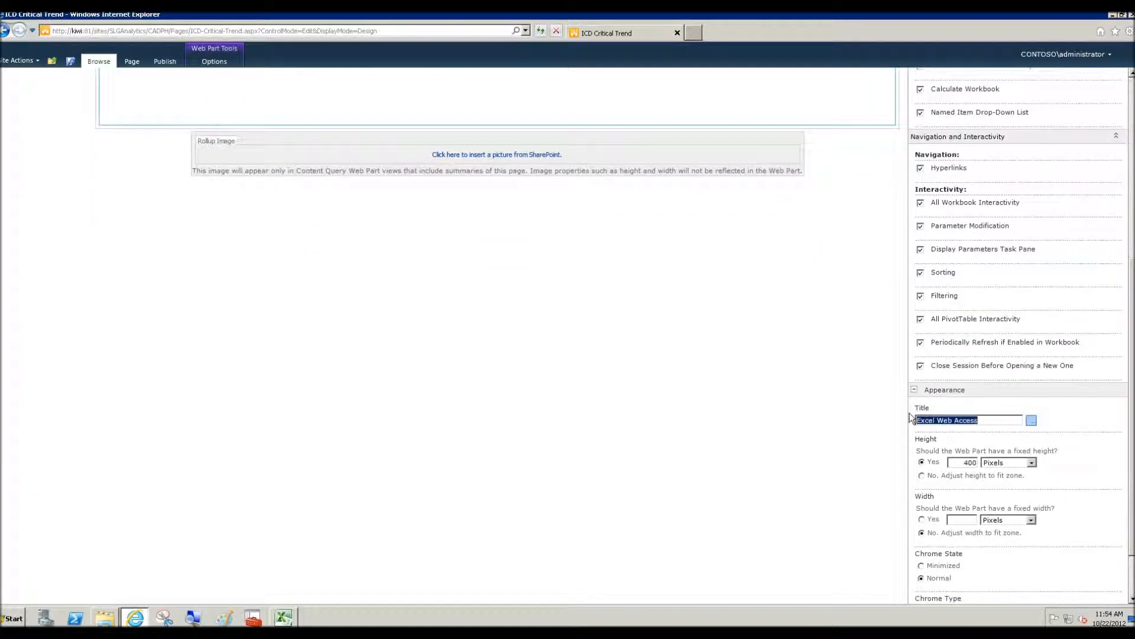
text(ICD Critical Trends)
Enter a web part height of 1600 pixels and a width of 2000 pixels, and apply the web part settings
double_click(970, 464)
key(BackSpace)
text(1600)
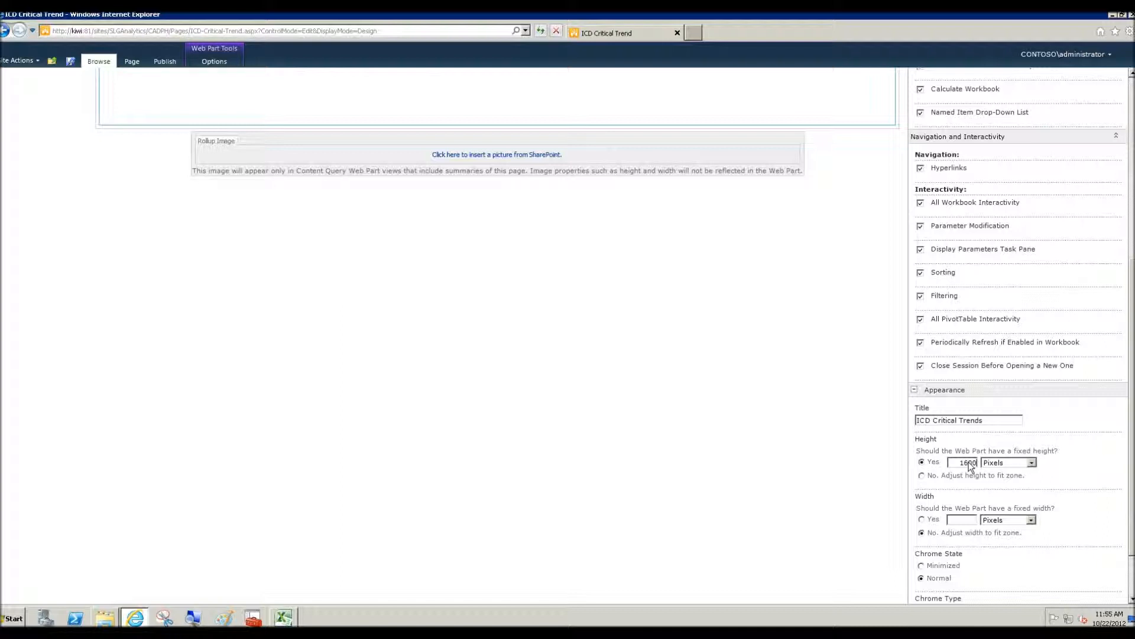
click(972, 520)
text(2000)
scroll(1131, 544, down, 3)
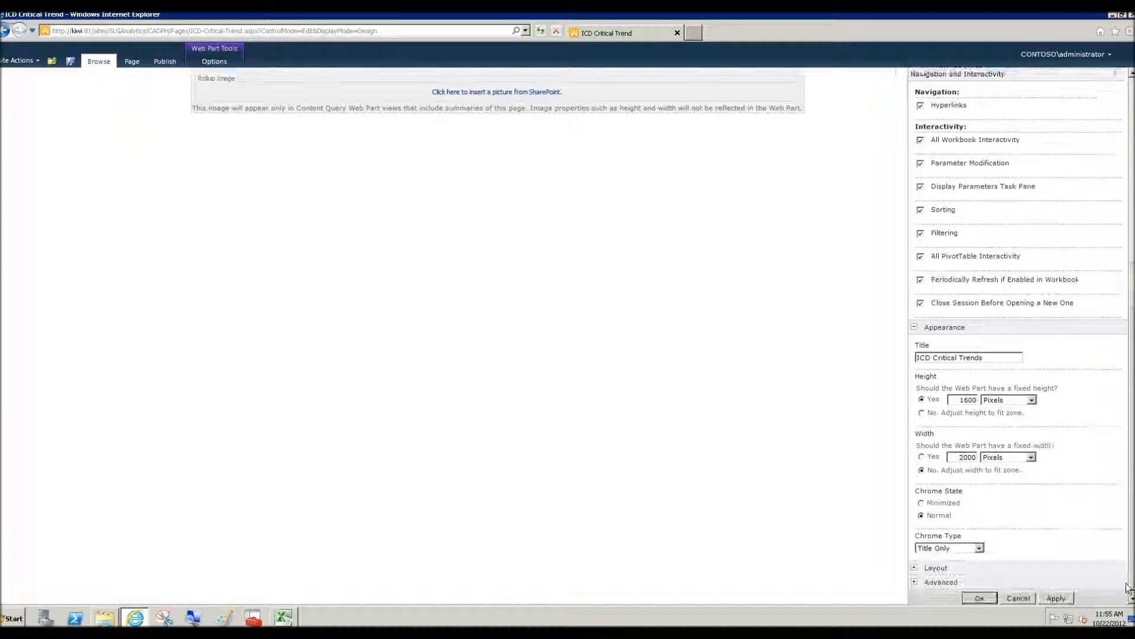
click(980, 591)
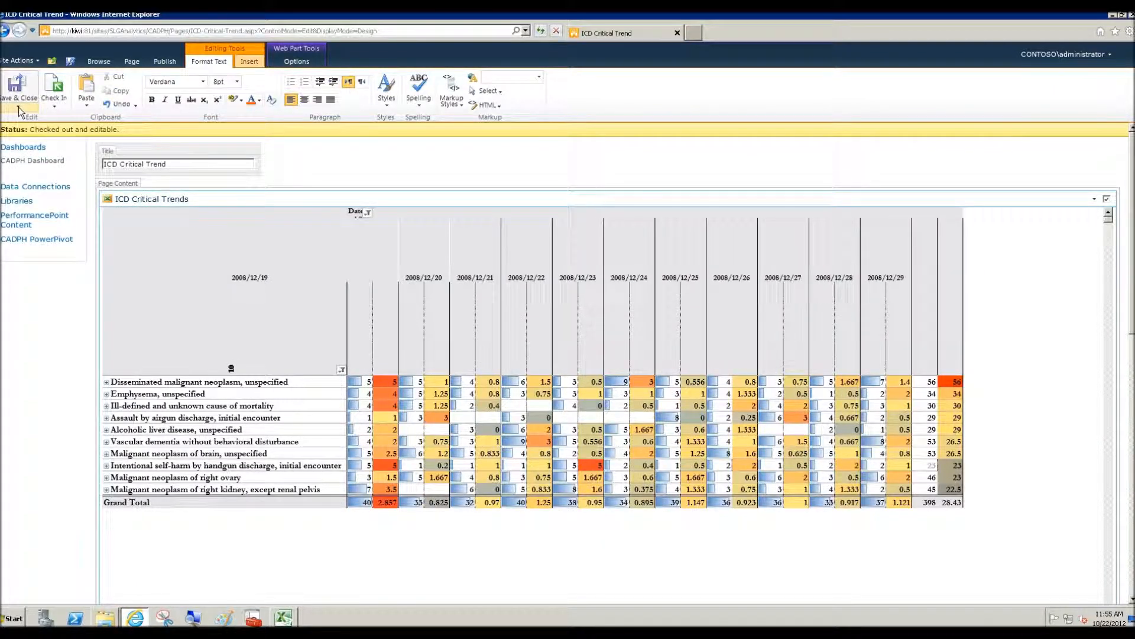
Save and close the ICD Critical Trend page and publish it without a comment
click(19, 110)
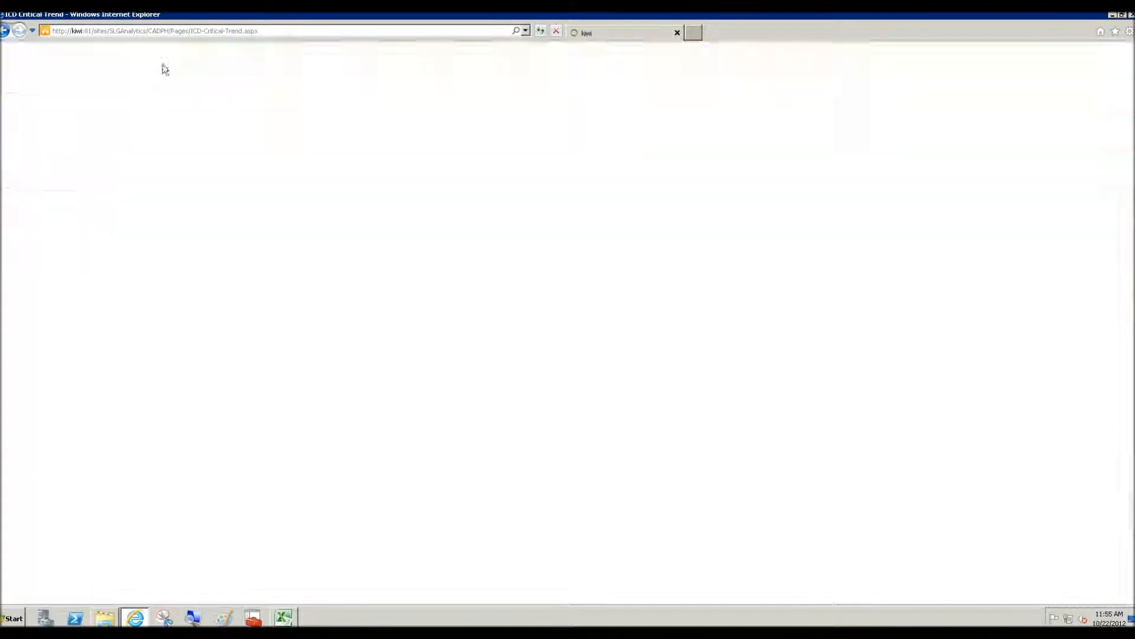
click(164, 63)
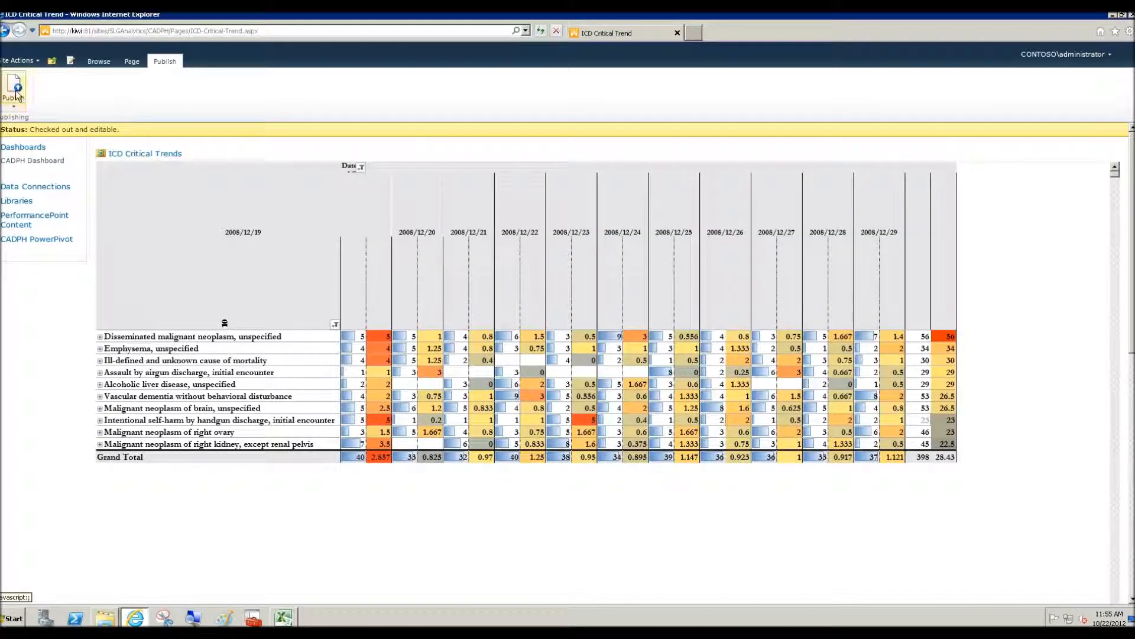
click(14, 90)
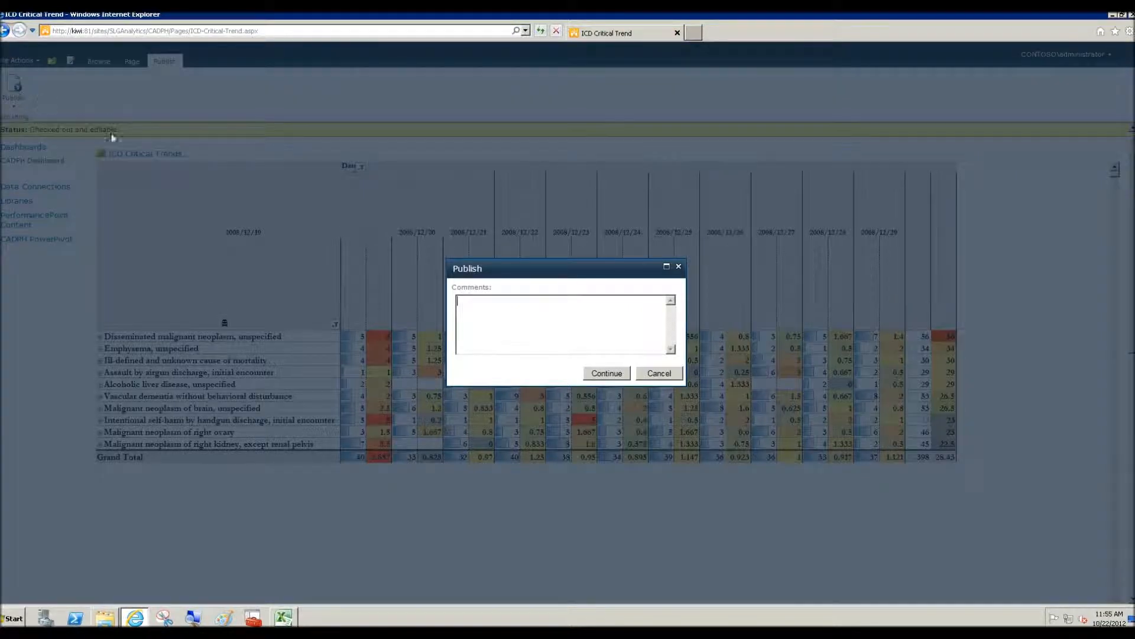
click(607, 375)
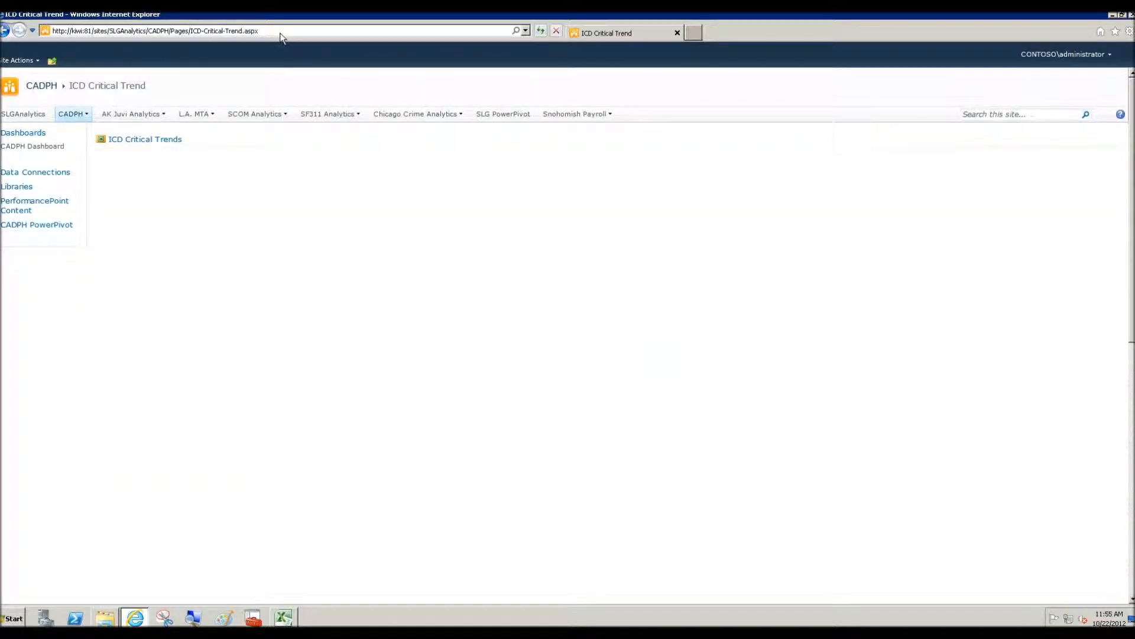
Copy the published page's URL and open the navigation settings of the CADPH site
click(268, 31)
key(ctrl+c)
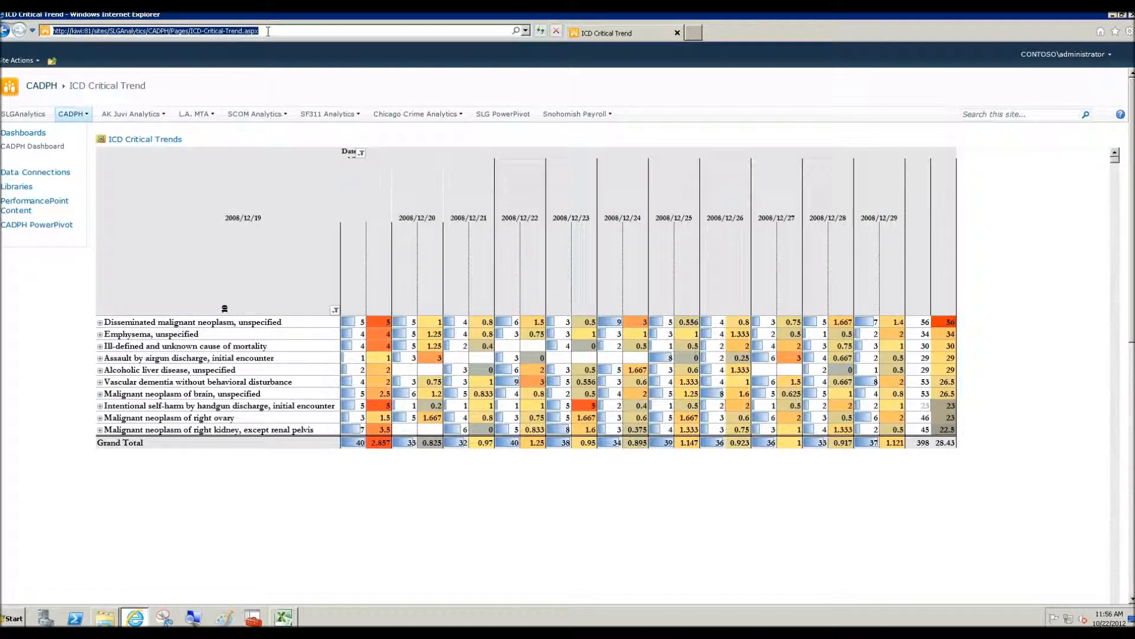
click(38, 61)
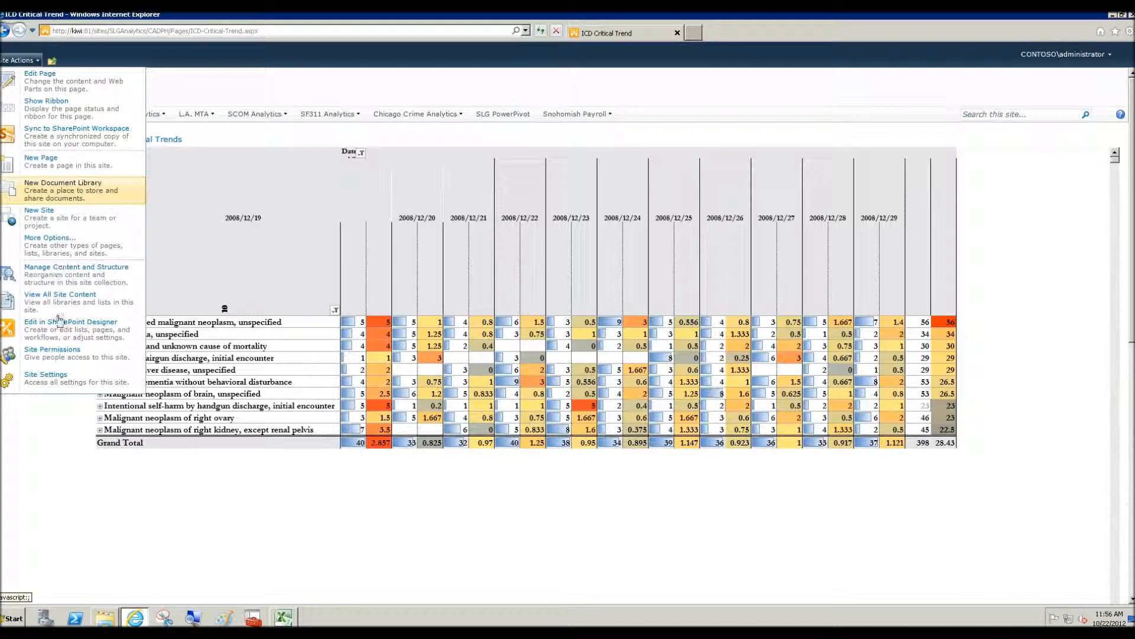
click(48, 378)
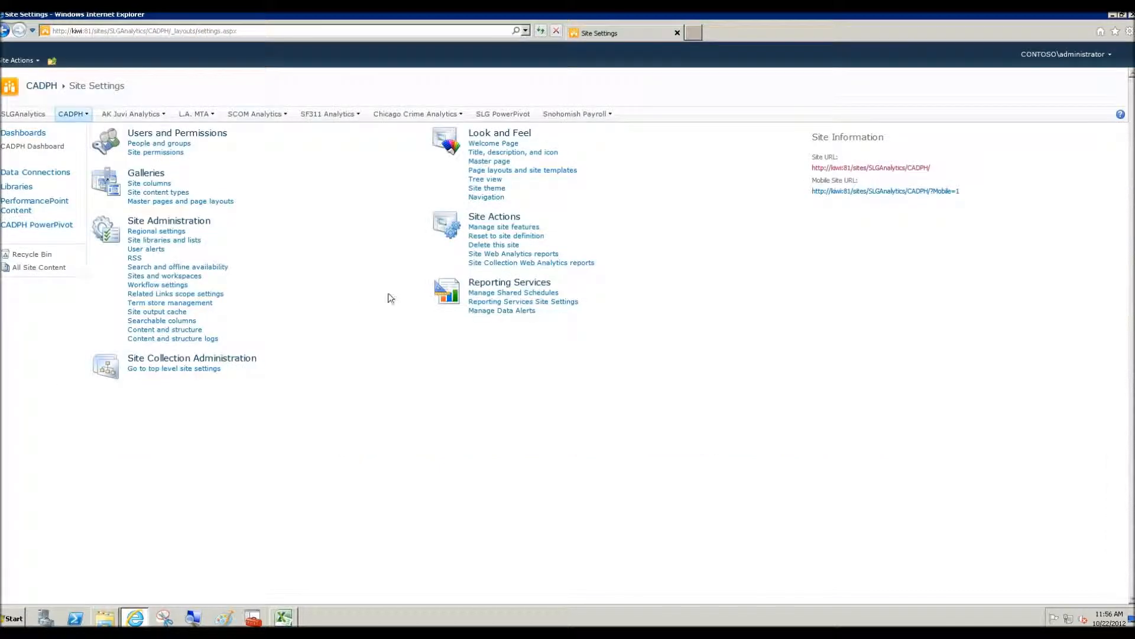
click(484, 198)
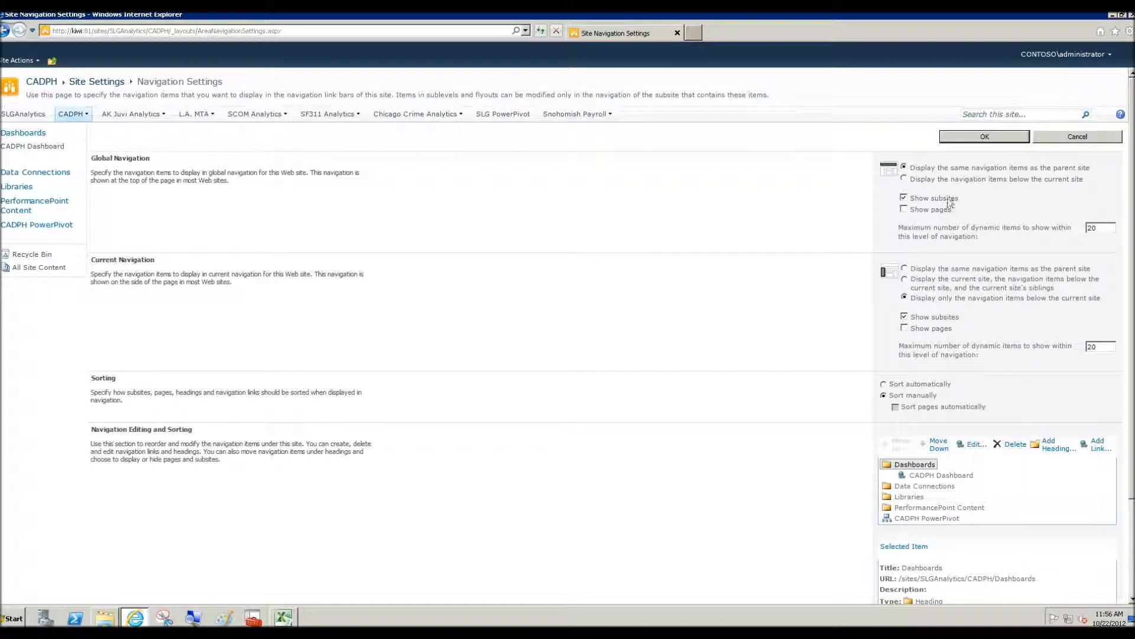
Add a navigation link titled ICD Critical Trend with the copied page URL under Dashboards, and save the navigation settings
scroll(485, 201, down, 3)
click(1097, 324)
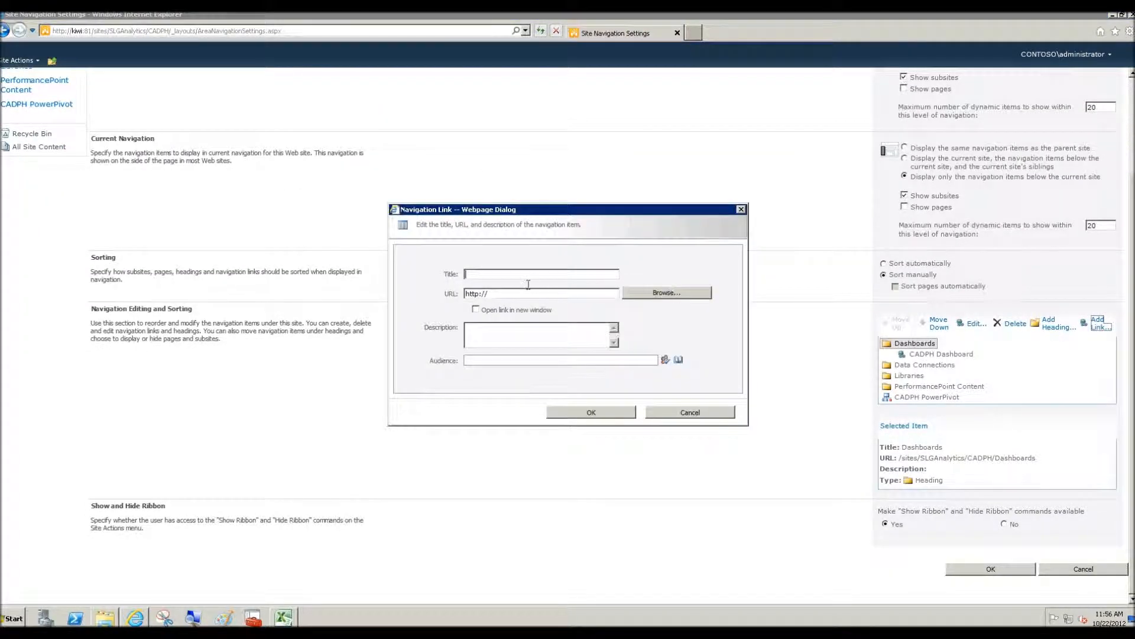
drag(494, 293, 448, 293)
key(ctrl+v)
click(487, 275)
text(ICD Critical Trend)
click(580, 413)
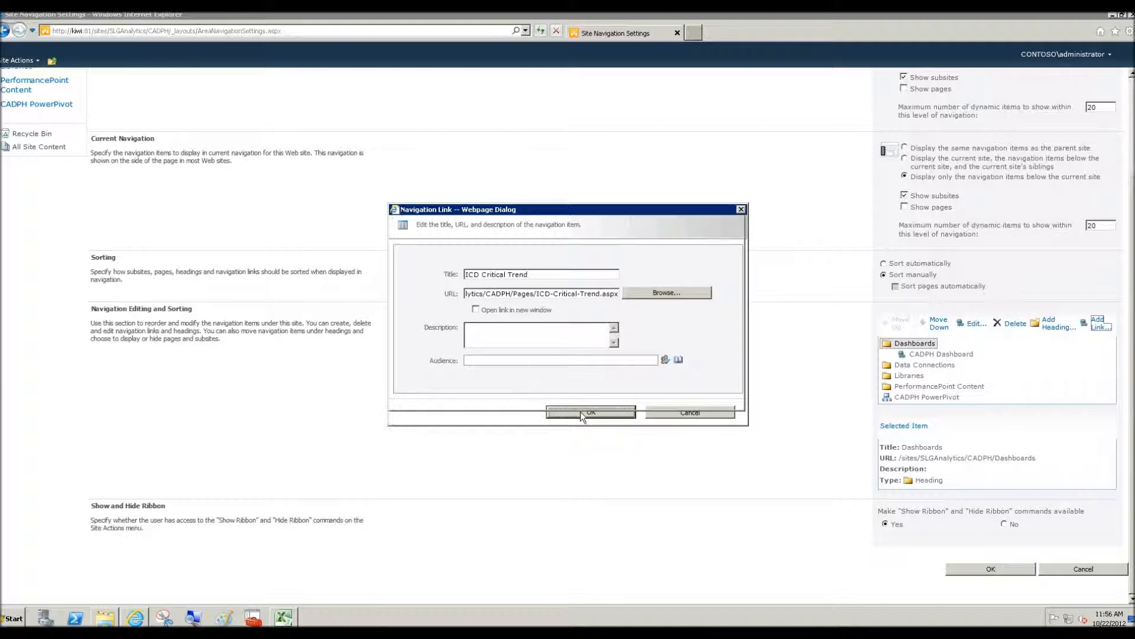
click(986, 580)
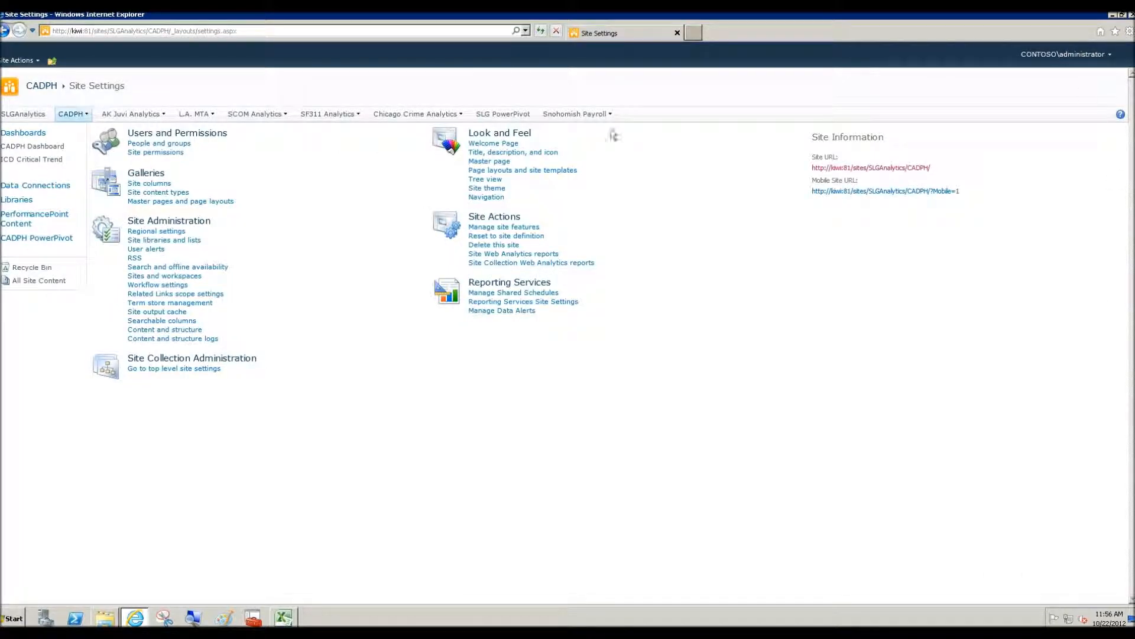
Return to the CADPH Analytics home page from the favorites and open its ICD Critical Trend navigation link
click(1115, 31)
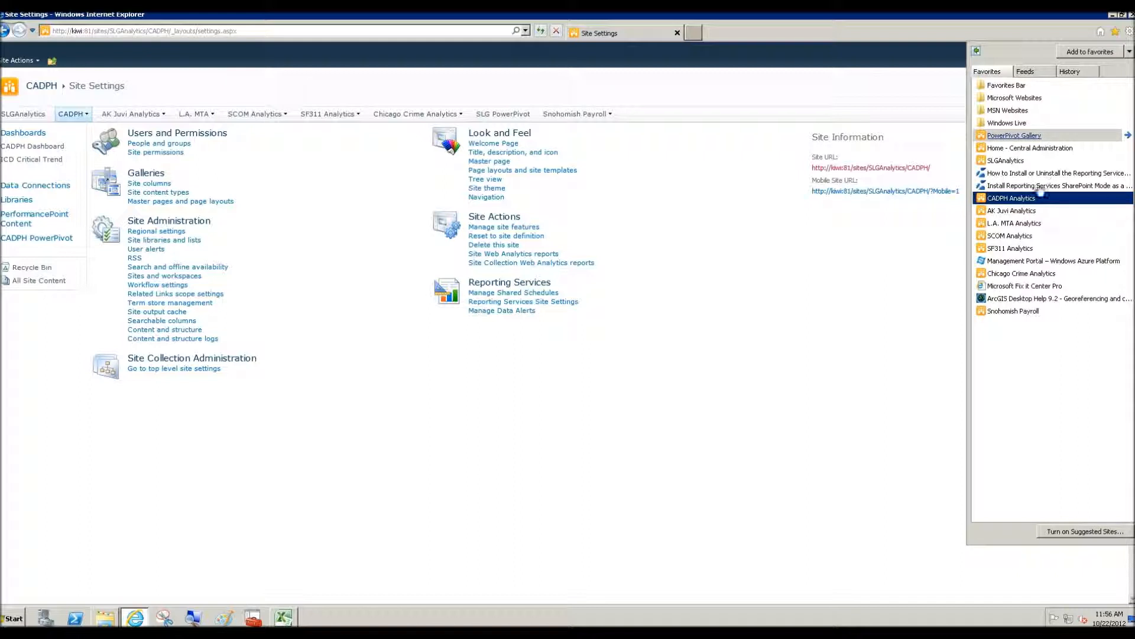
click(1009, 197)
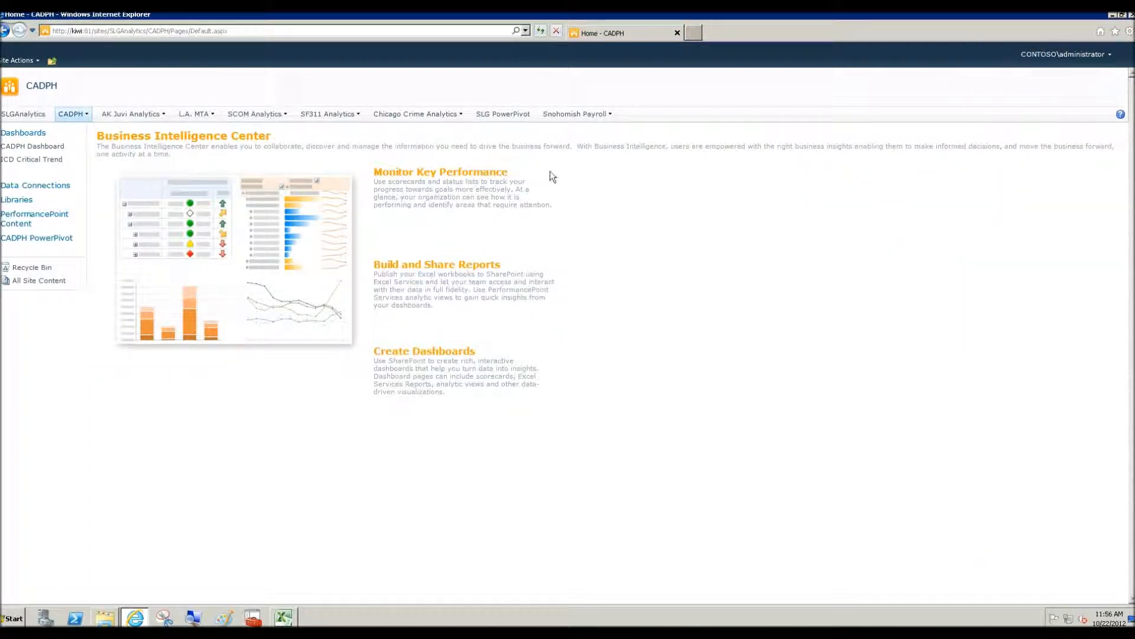
mouse_move(550, 177)
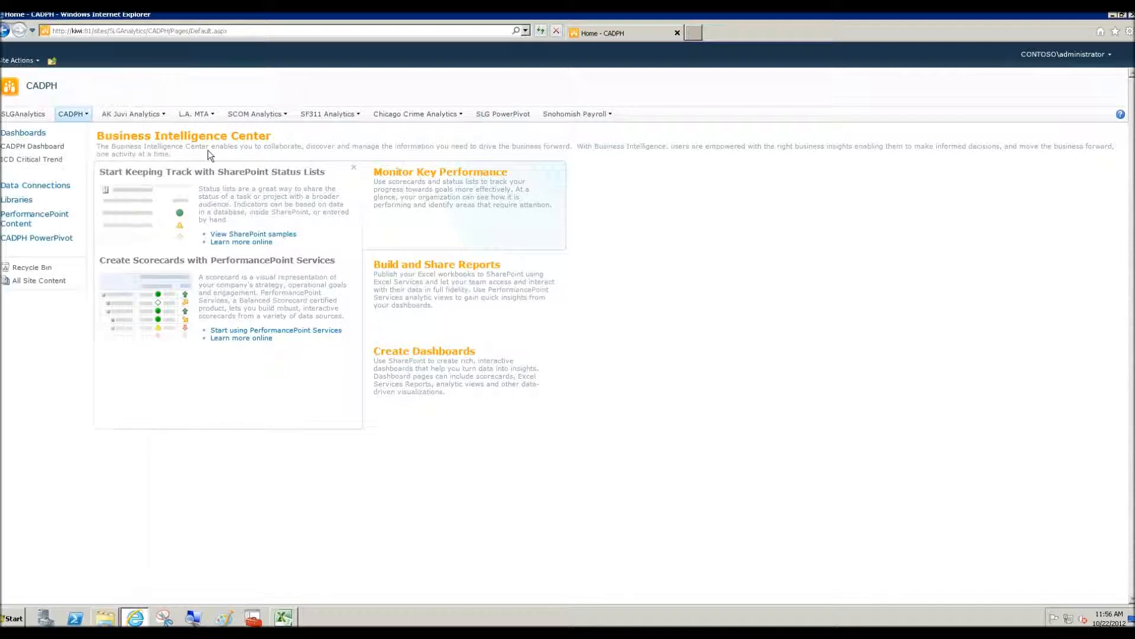
click(31, 161)
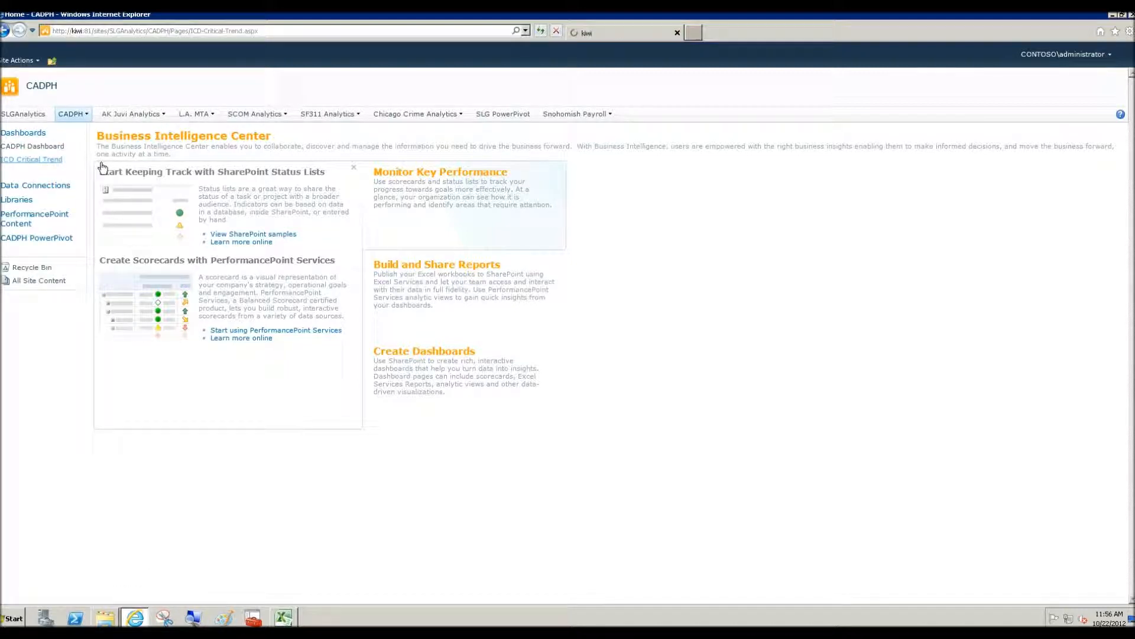